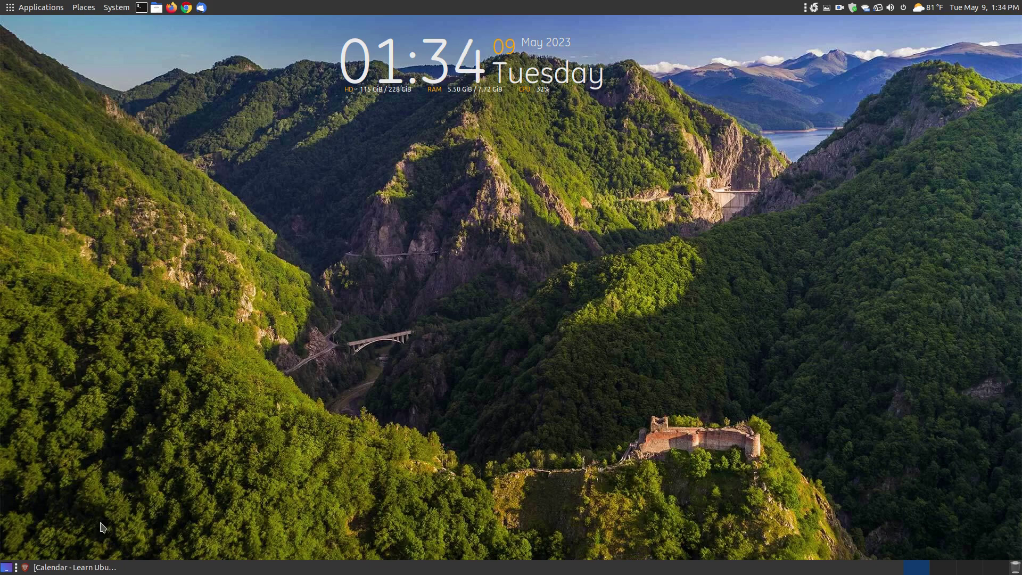
Restore the Brave tutorial window and scroll to the 'How to Install Calendar' section
click(96, 568)
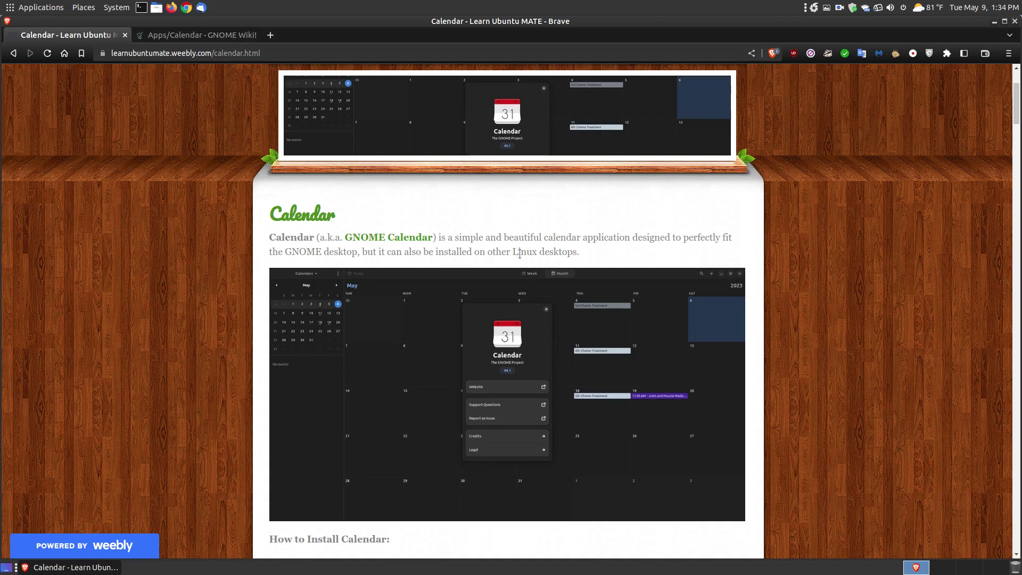
scroll(802, 343, down, 5)
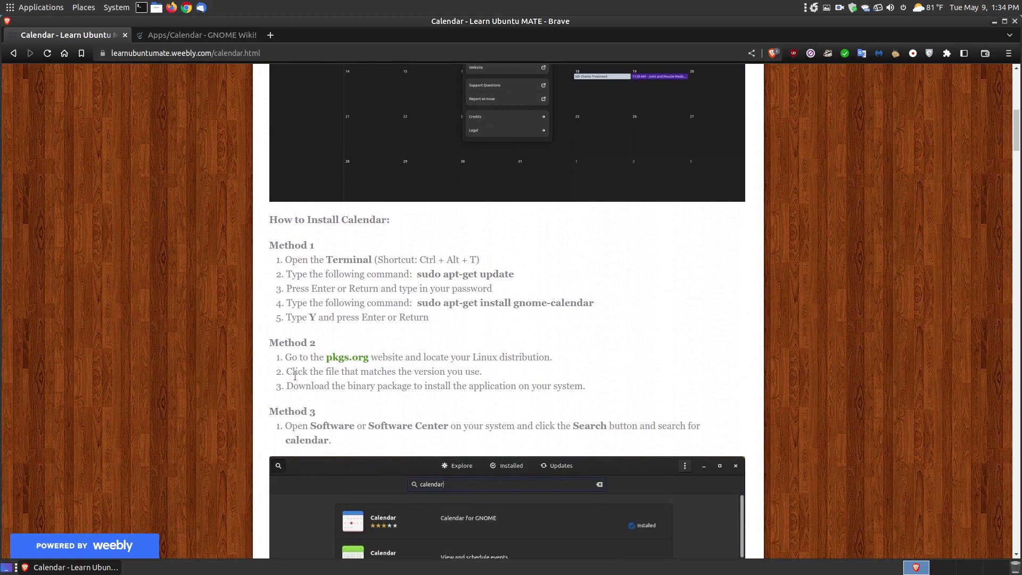
Copy the Method 1 command 'sudo apt-get install gnome-calendar' to the clipboard
scroll(295, 375, down, 2)
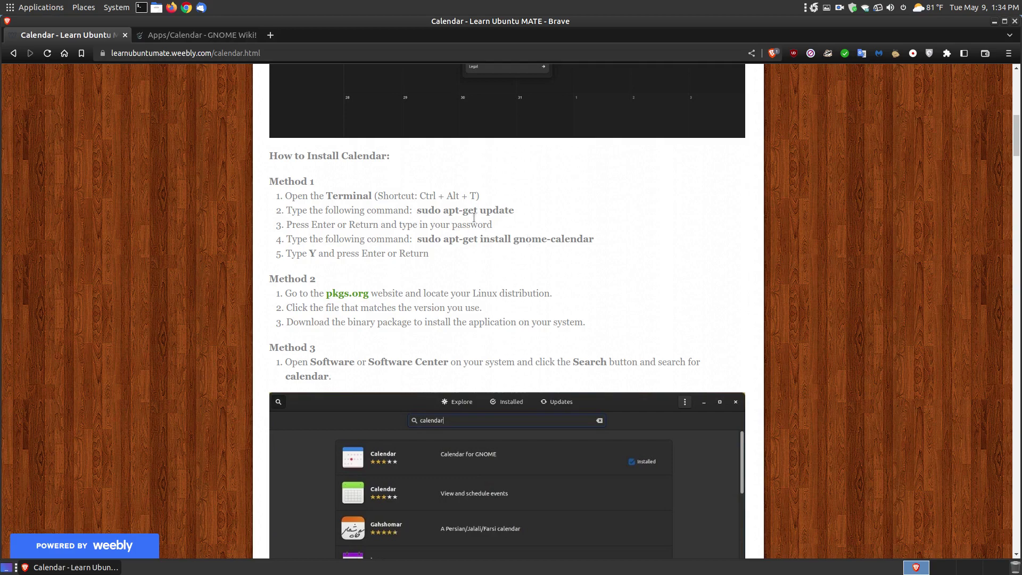
drag(318, 189, 286, 183)
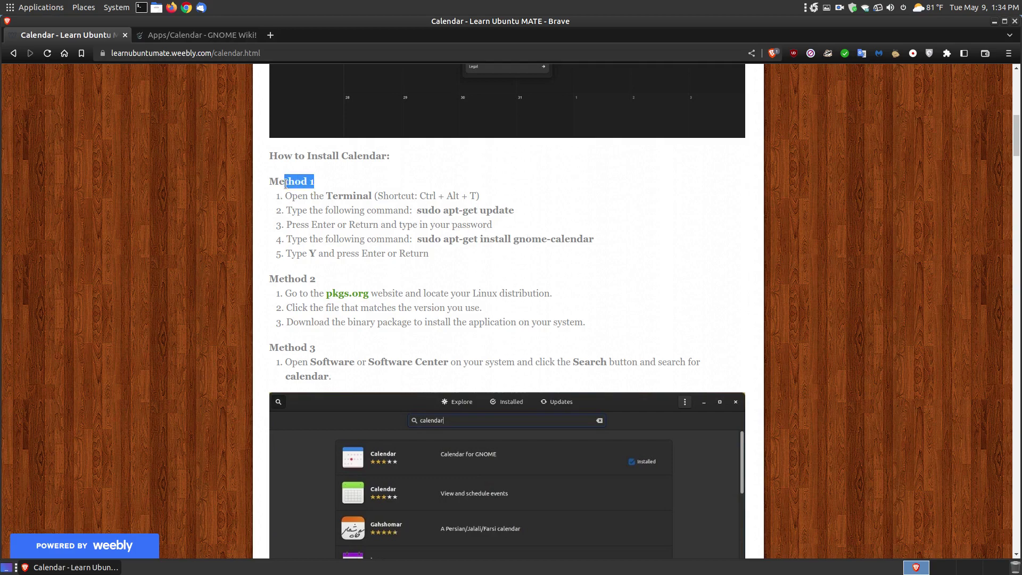
click(353, 205)
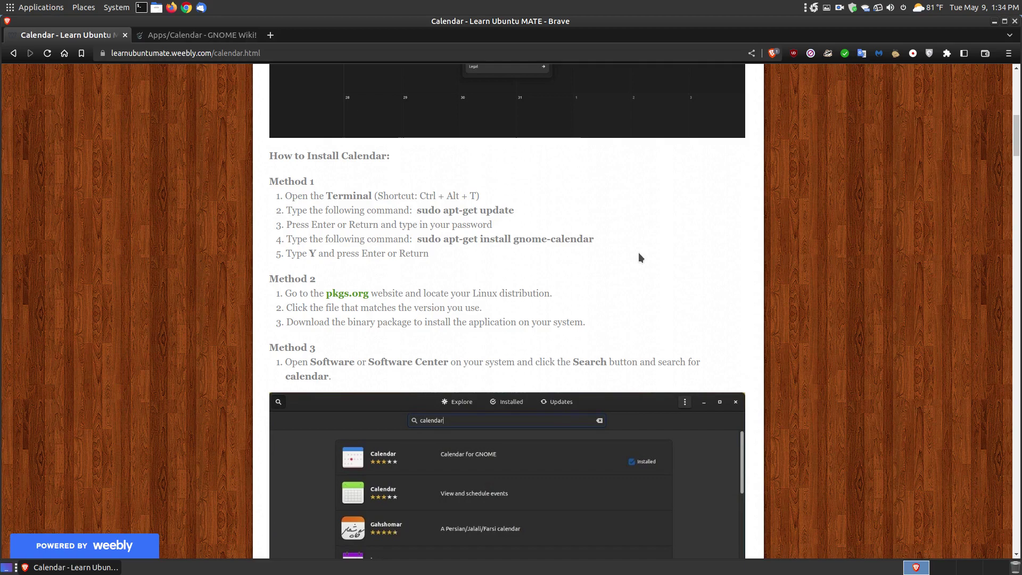
drag(592, 238, 418, 239)
right_click(427, 240)
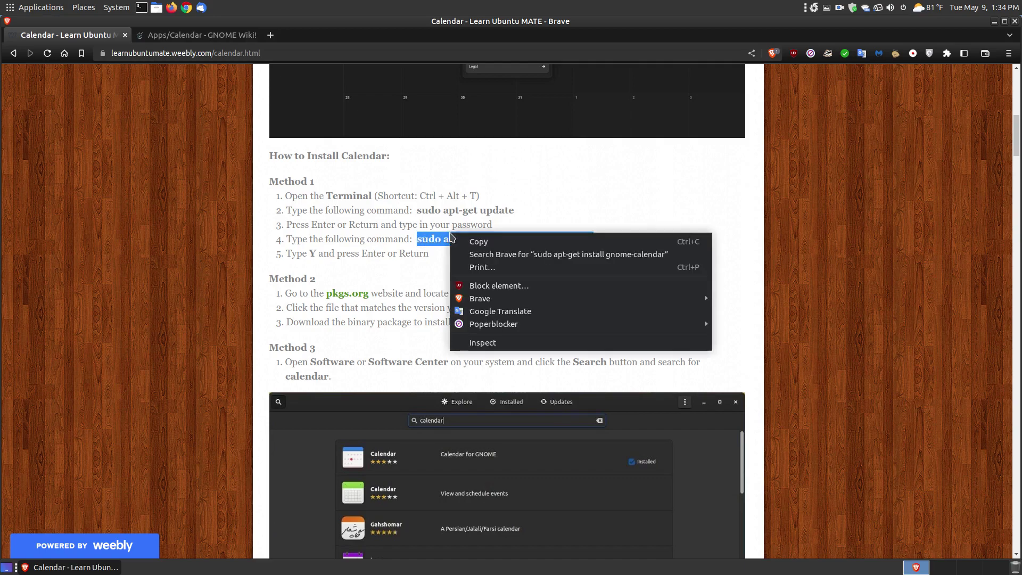
click(516, 242)
click(458, 264)
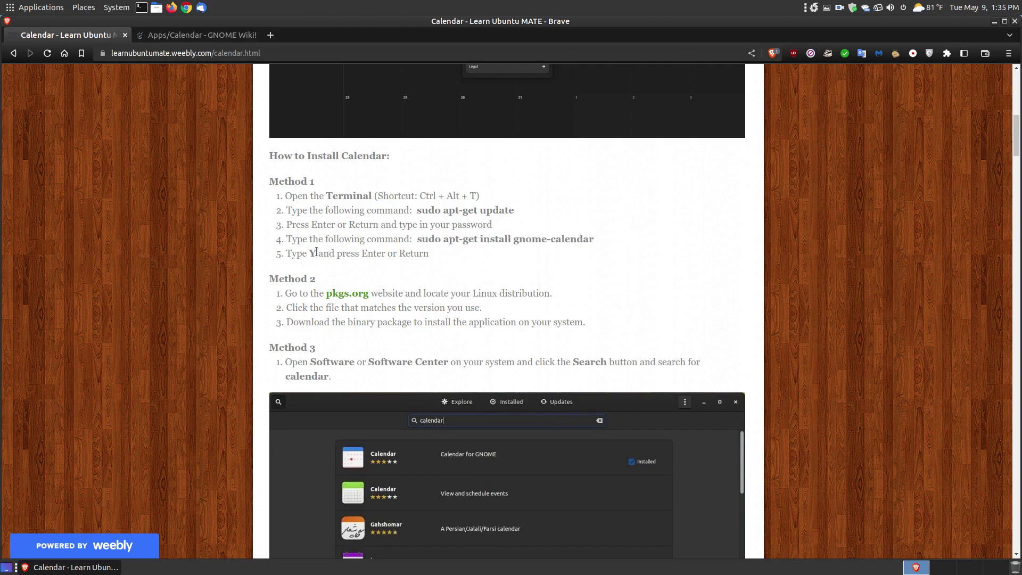
scroll(459, 307, down, 2)
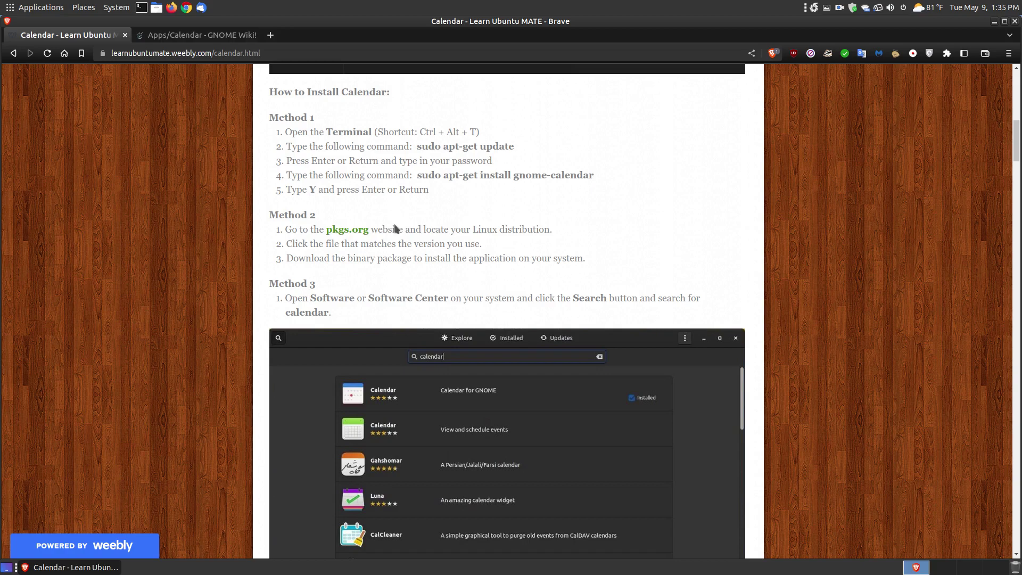
Open Method 2's pkgs.org link in a new tab and switch to it
right_click(334, 229)
click(352, 239)
key(ctrl+shift+Tab)
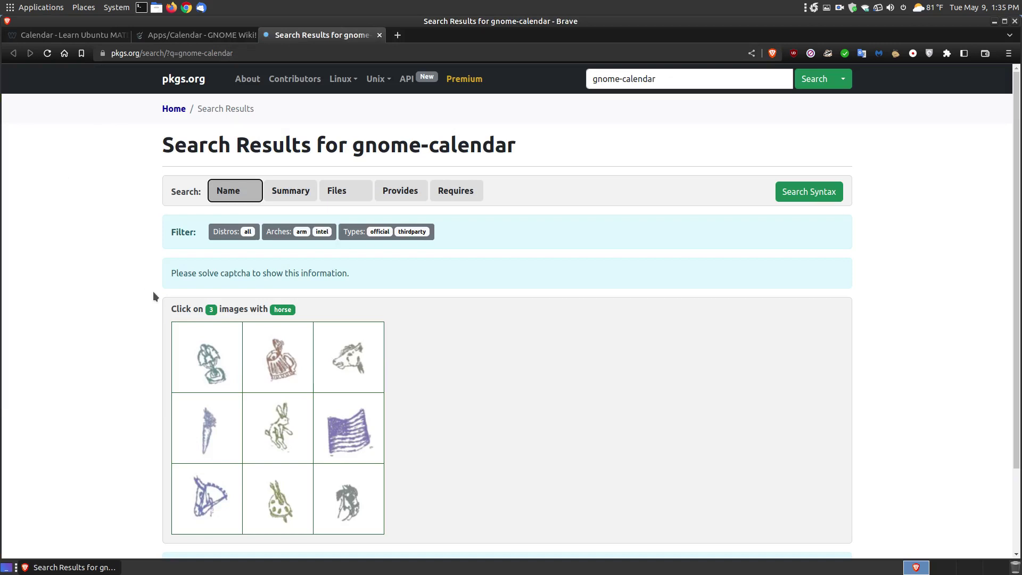
Pass the pkgs.org captcha by selecting the three horse pictures
scroll(152, 292, down, 3)
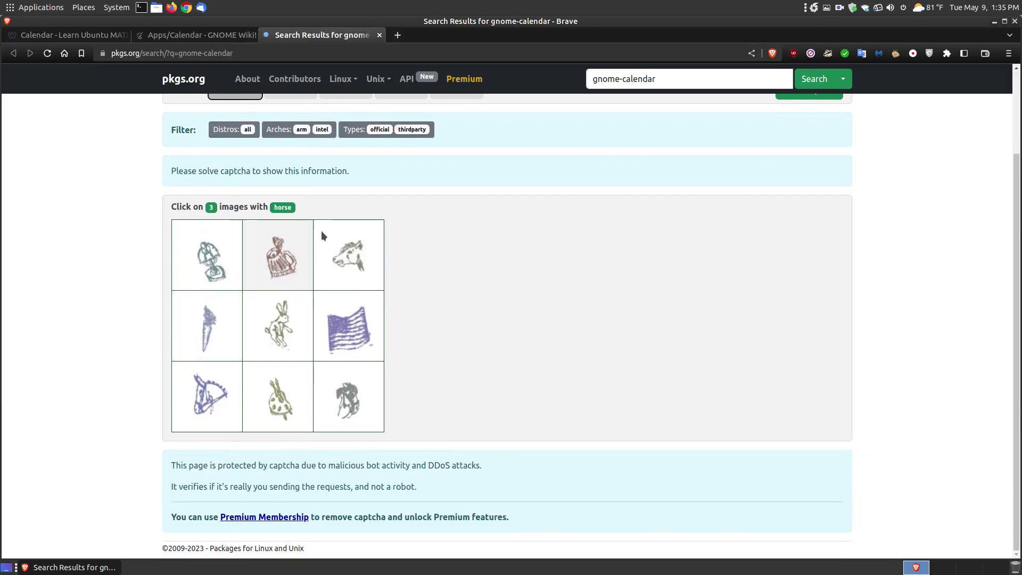
click(341, 249)
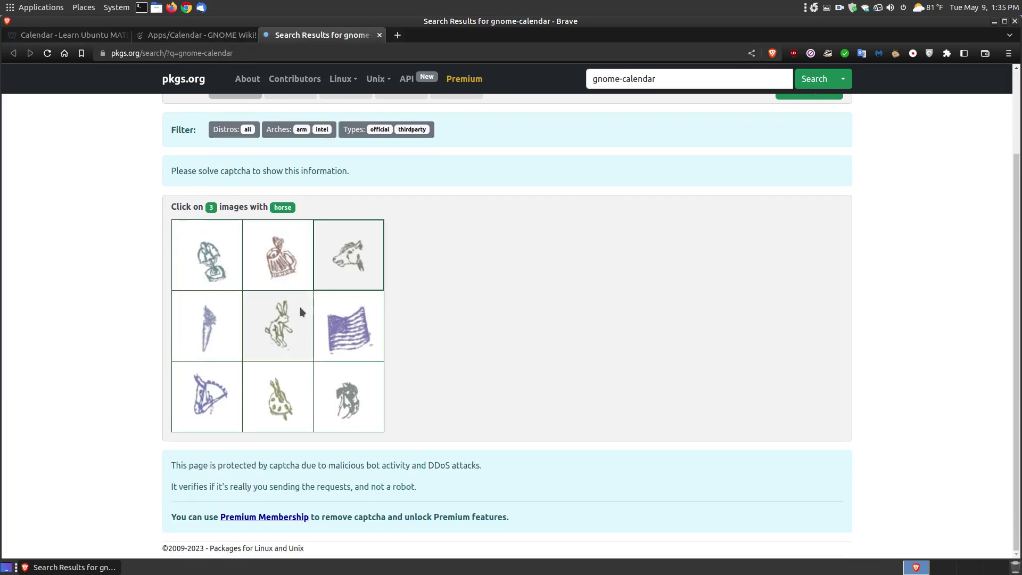
click(203, 405)
click(347, 399)
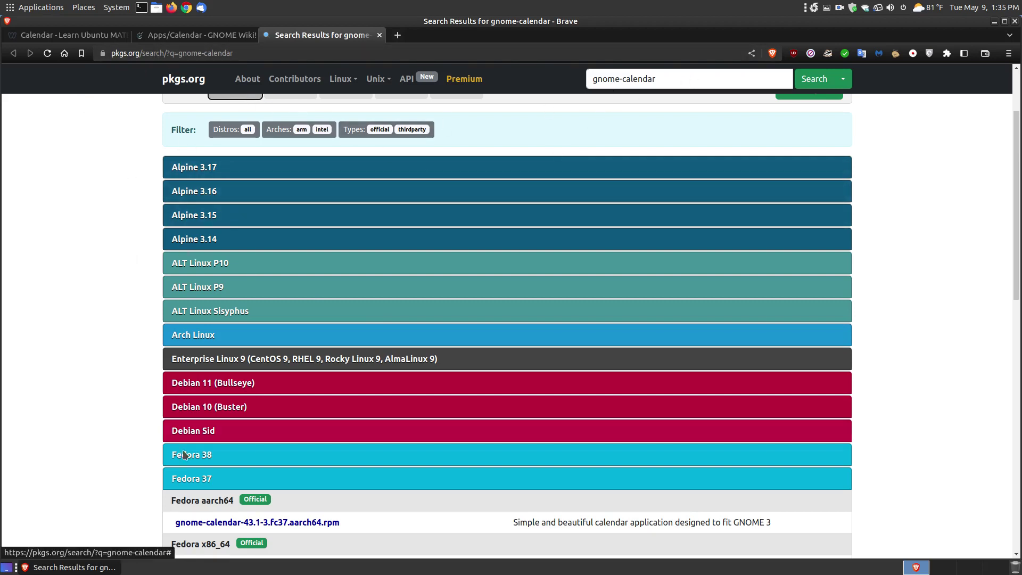
Collapse Fedora 37, expand Ubuntu 22.04 LTS and open the gnome-calendar_41.2-3_amd64.deb page
scroll(114, 192, down, 3)
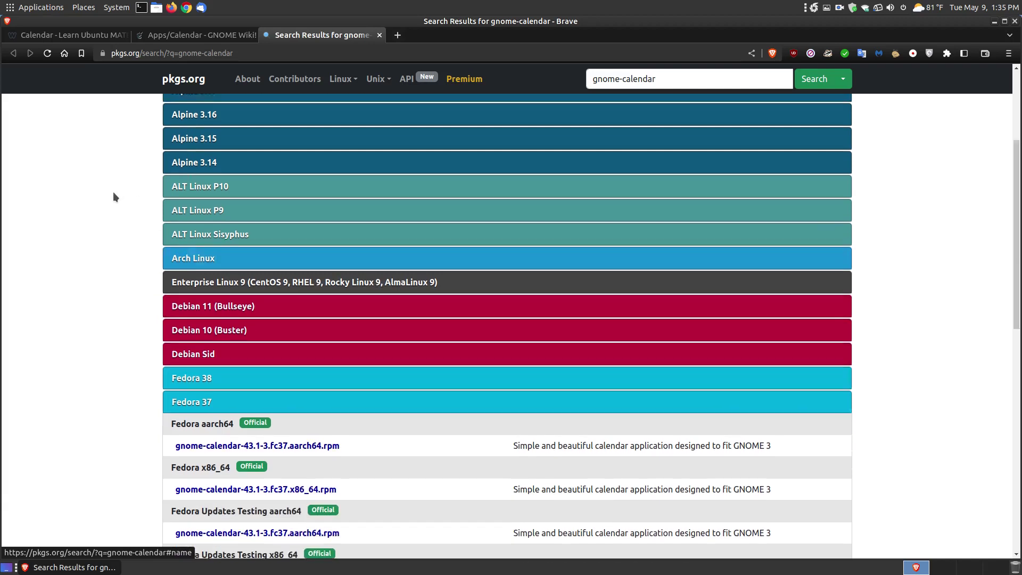
scroll(113, 191, up, 4)
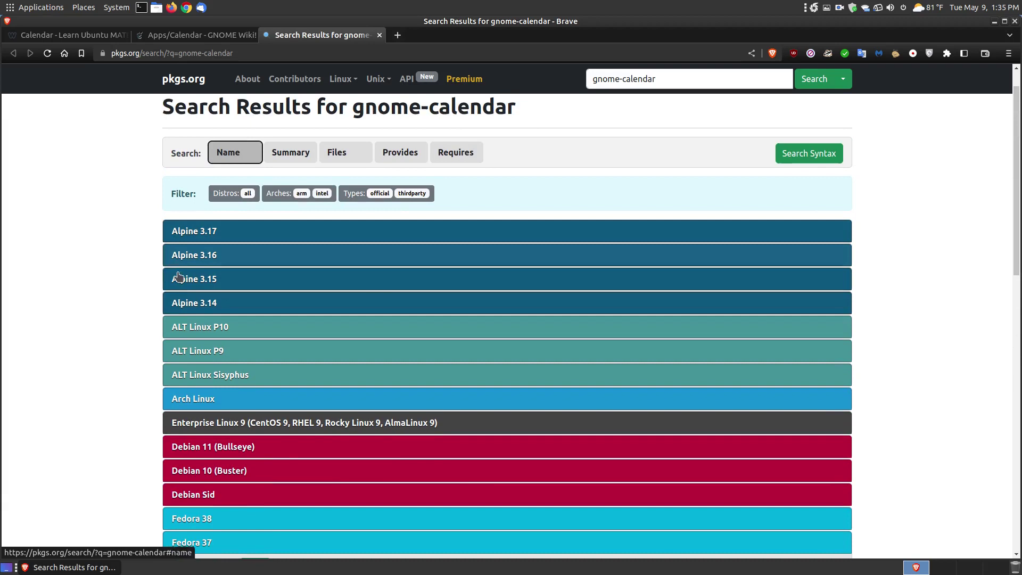
scroll(52, 303, down, 3)
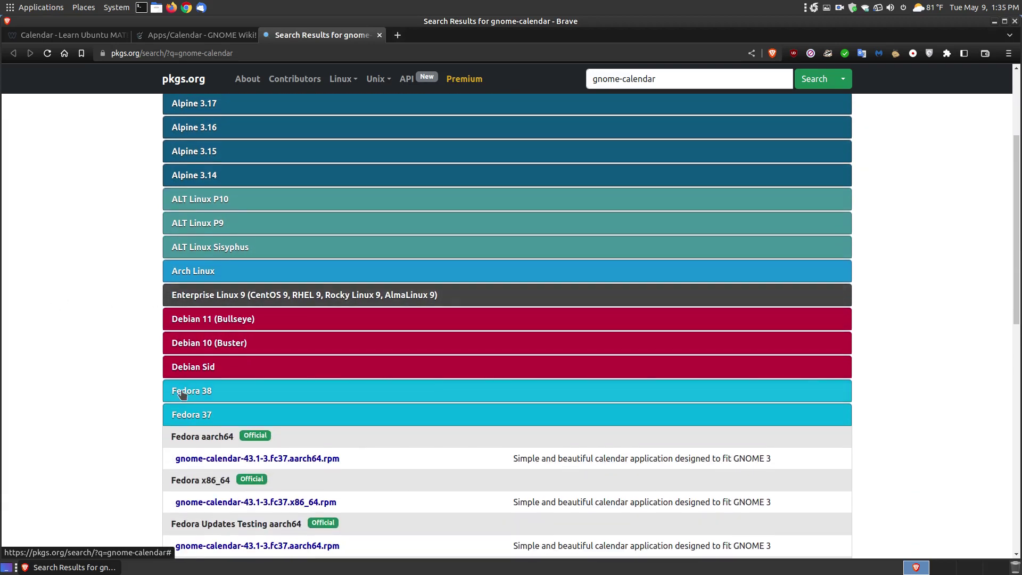
scroll(61, 360, down, 4)
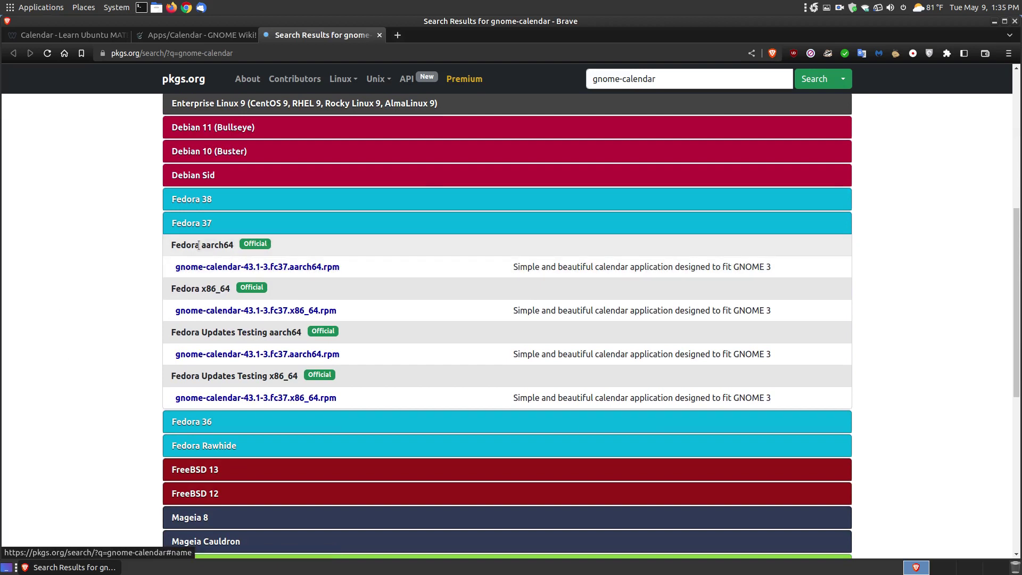
click(184, 225)
scroll(53, 288, down, 5)
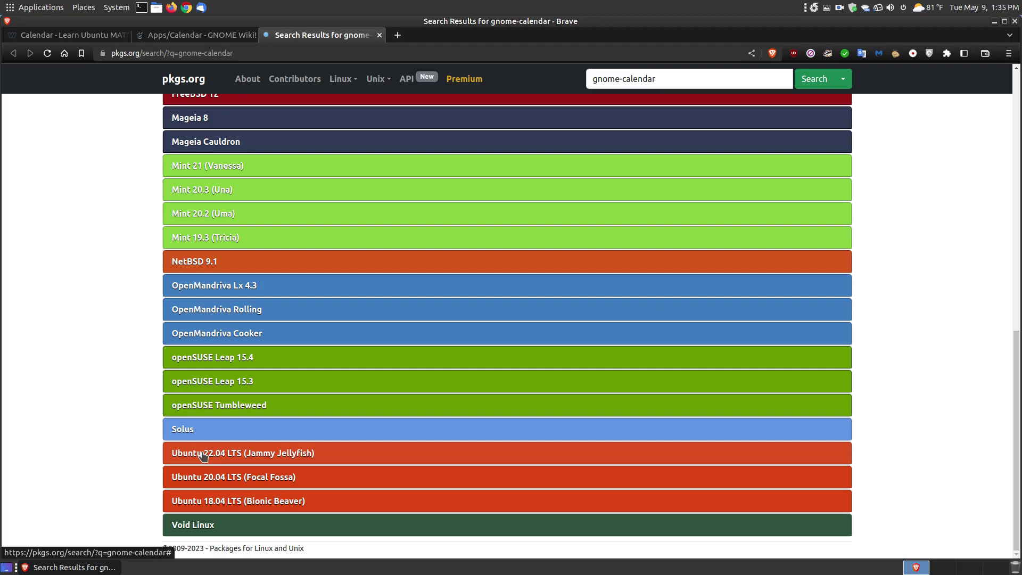
click(202, 457)
scroll(100, 402, down, 2)
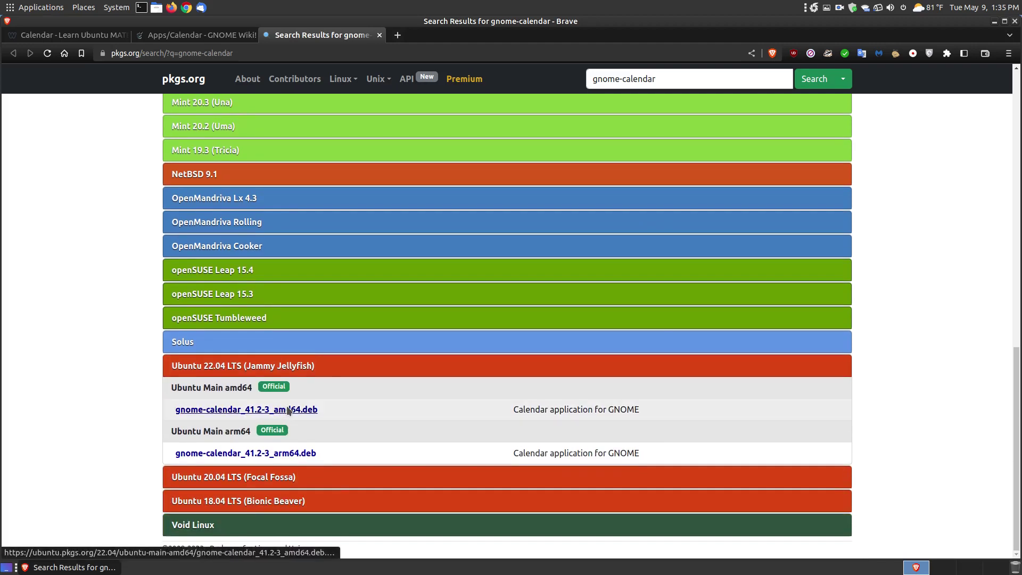
click(287, 410)
scroll(192, 356, down, 14)
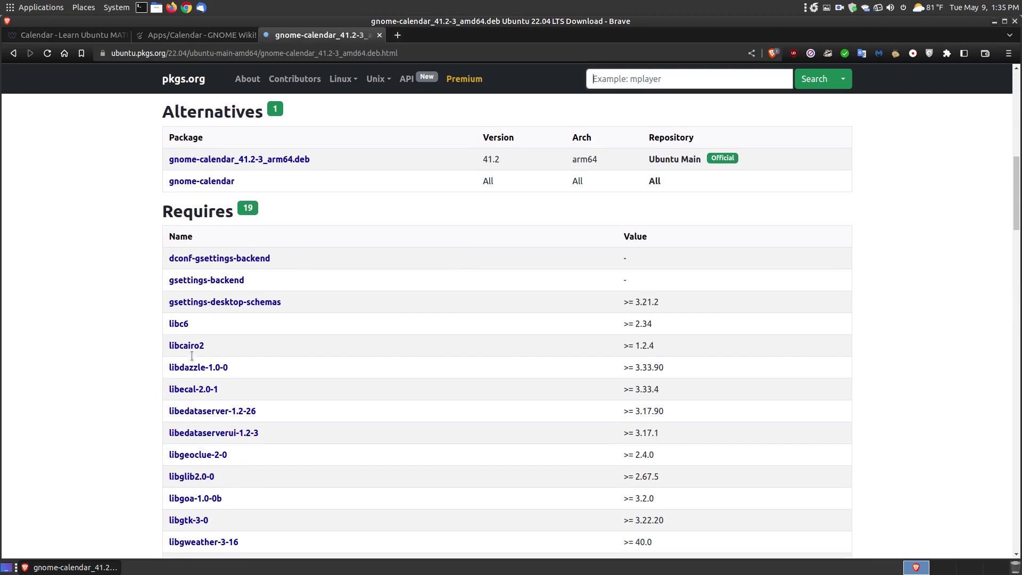
scroll(192, 355, down, 12)
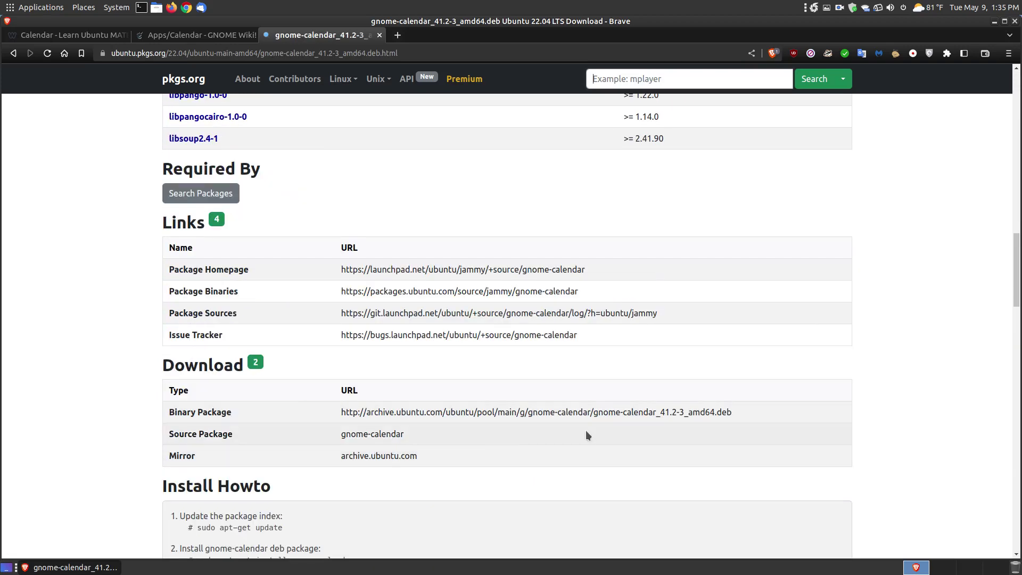
drag(740, 413, 340, 414)
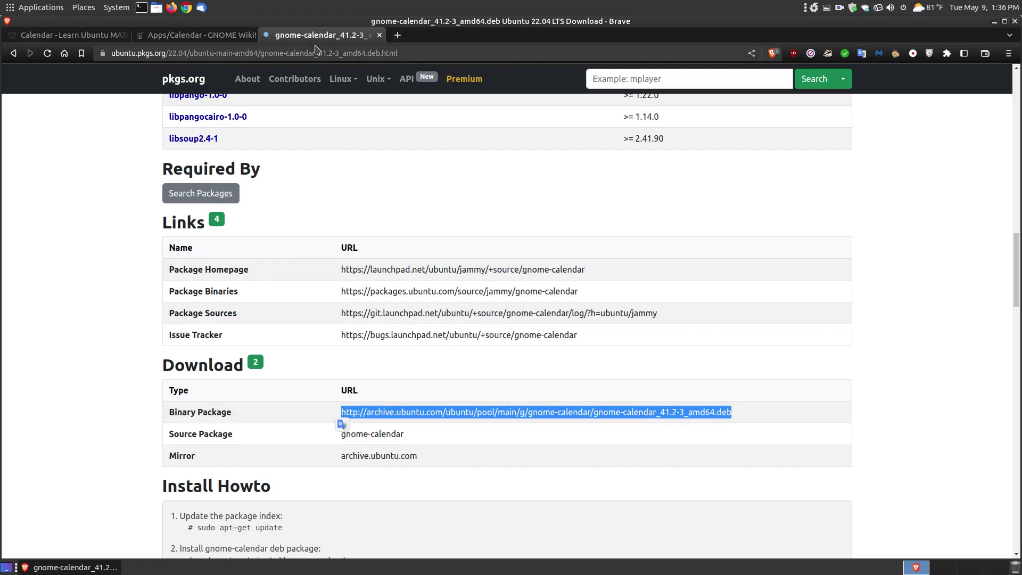
scroll(52, 266, down, 4)
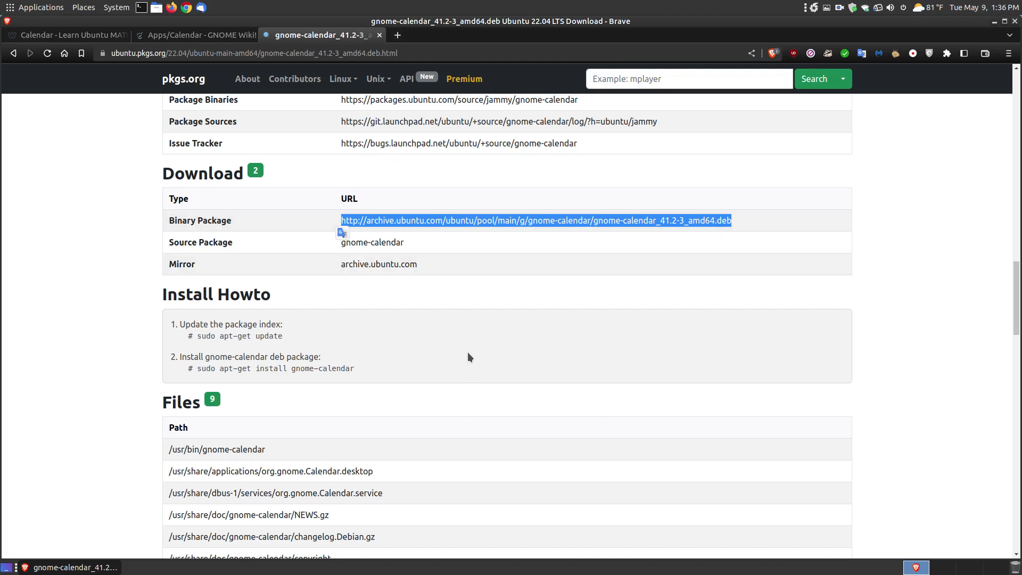
scroll(469, 355, down, 1)
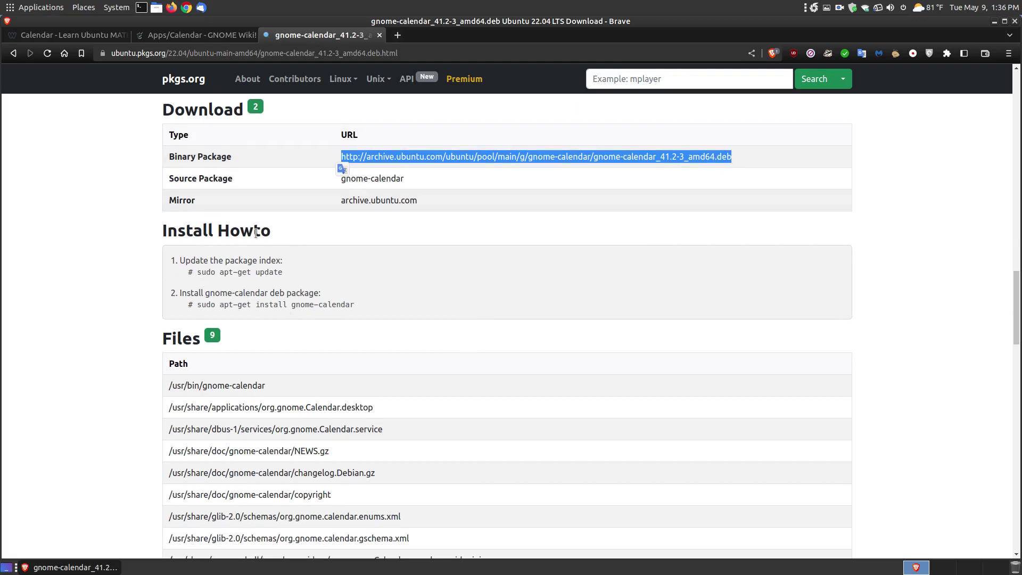
scroll(123, 242, up, 1)
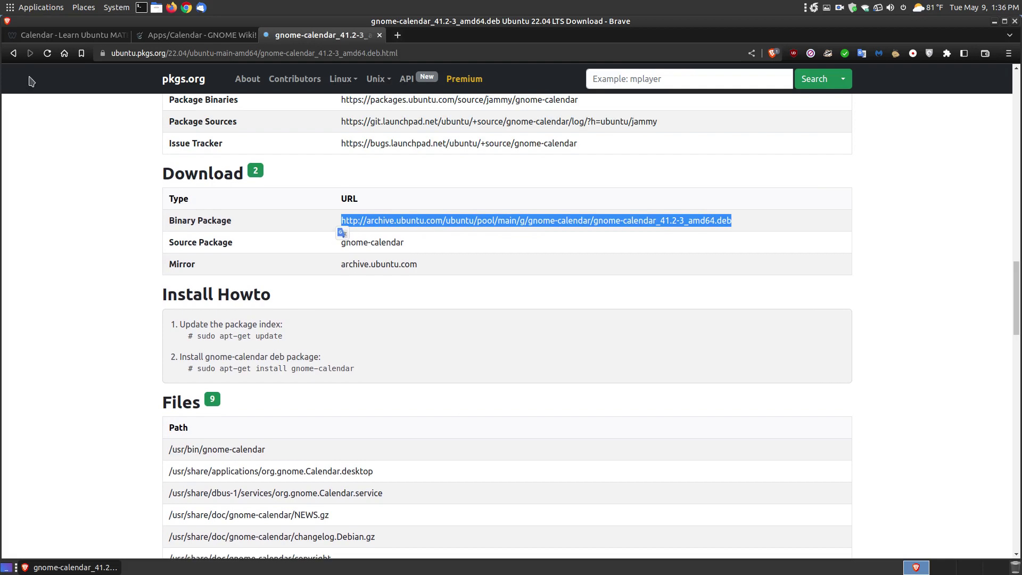
click(14, 53)
scroll(48, 263, up, 15)
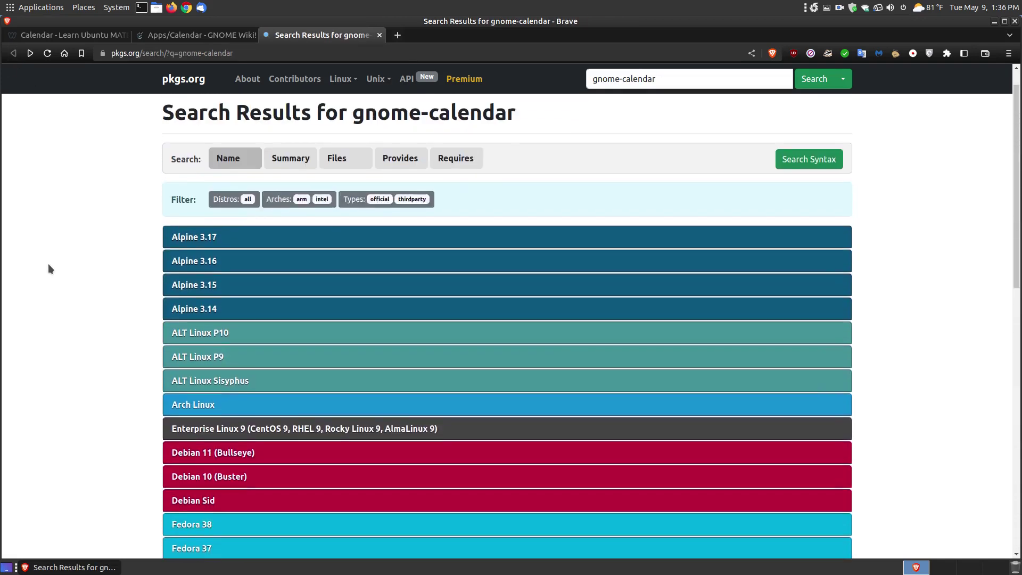
scroll(48, 264, down, 15)
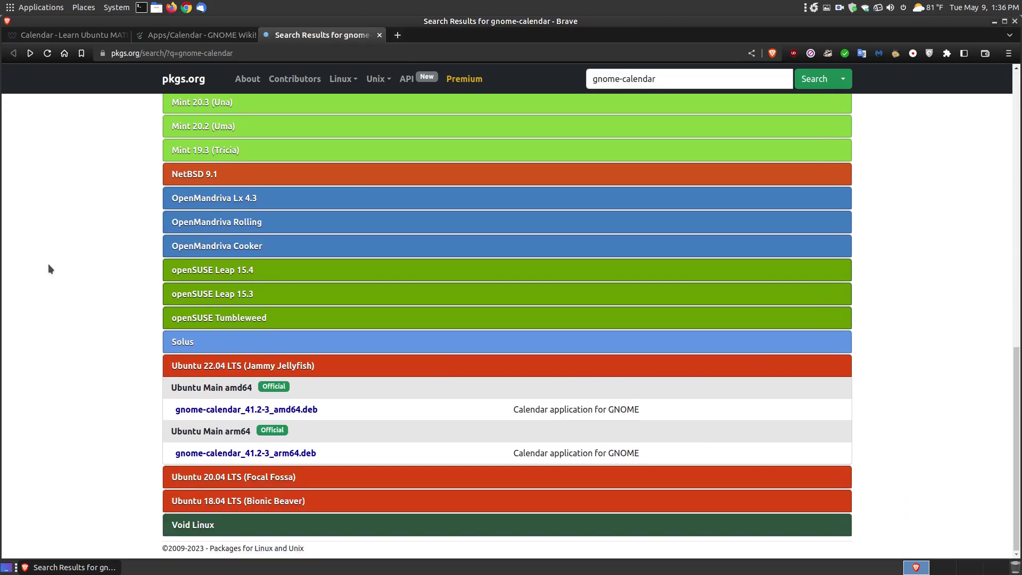
scroll(50, 269, up, 12)
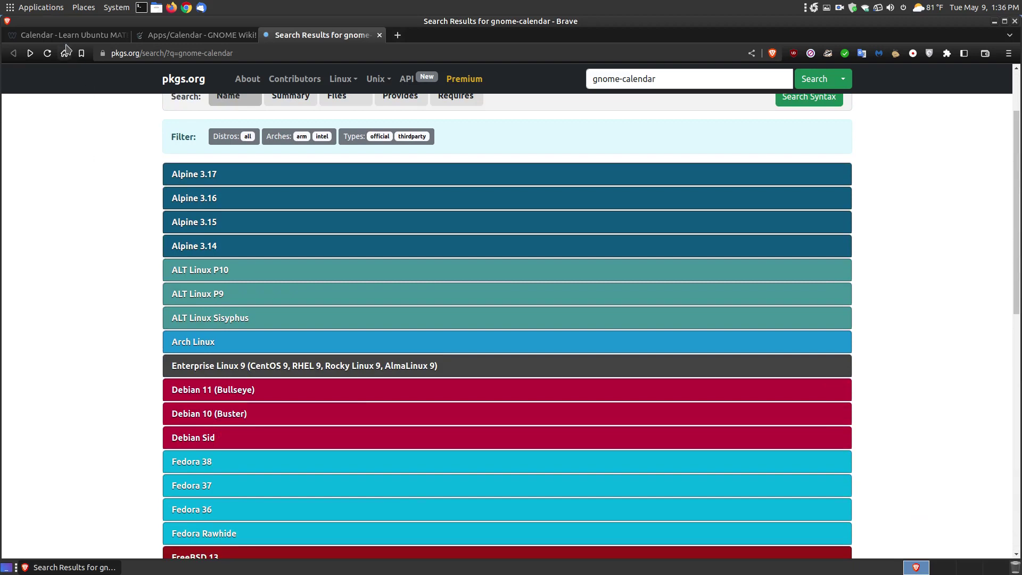
Go back to the Learn Ubuntu MATE tab and scroll down to the uninstall instructions
click(67, 35)
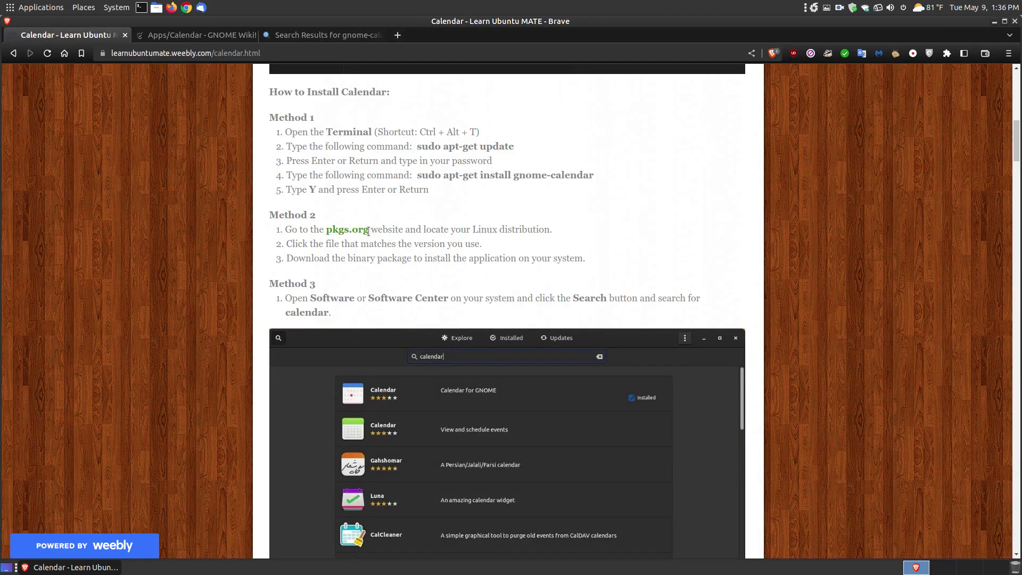
scroll(411, 251, down, 3)
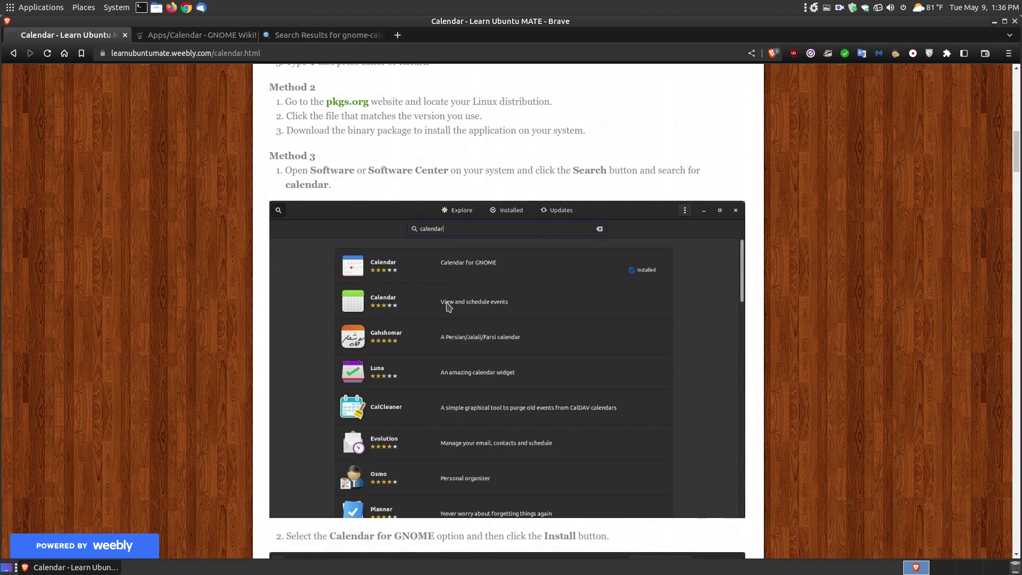
scroll(453, 301, down, 5)
scroll(447, 307, down, 1)
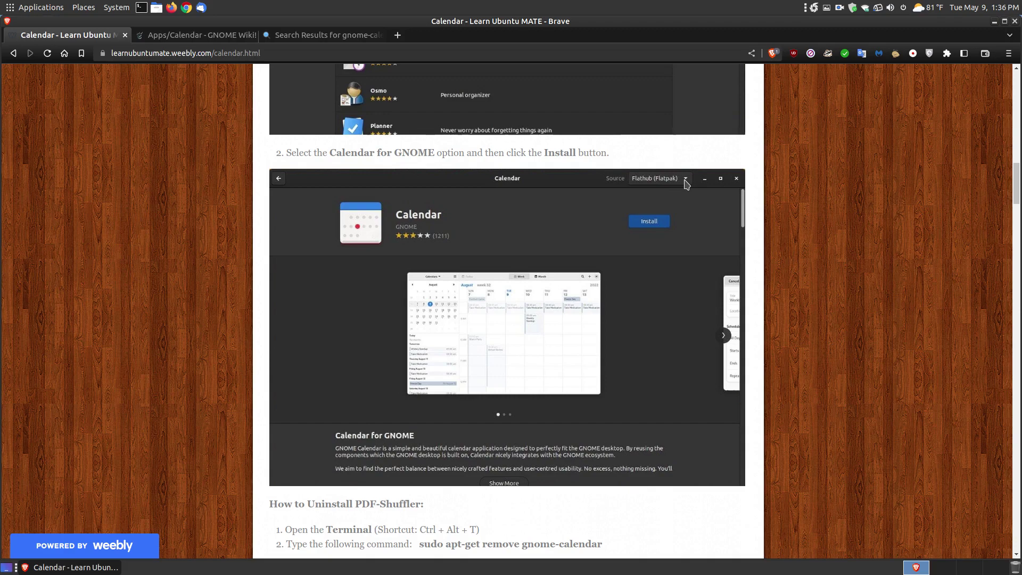
scroll(438, 255, down, 6)
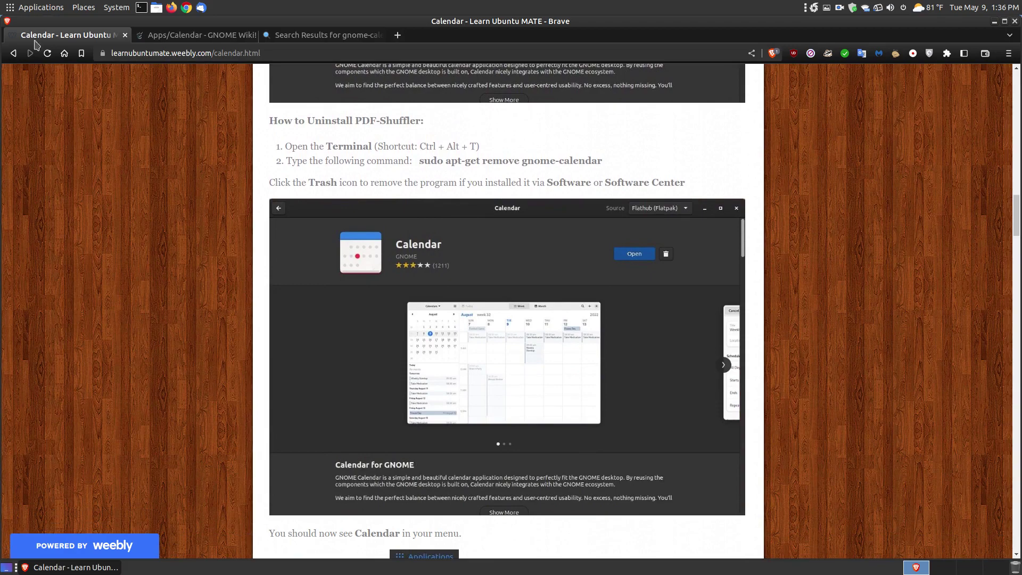
Launch Calendar from Applications > Office, then minimize its window
click(11, 9)
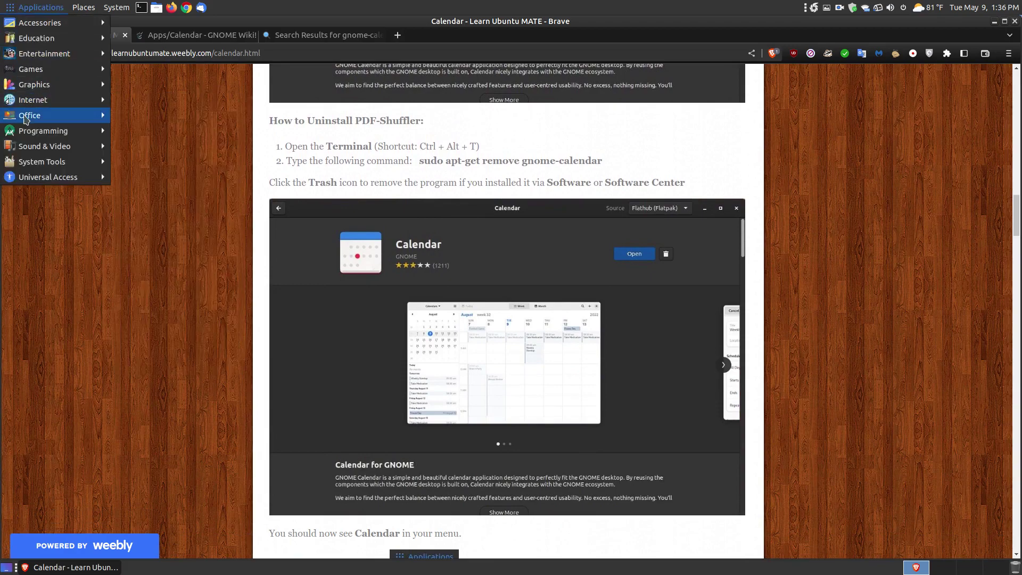
mouse_move(25, 119)
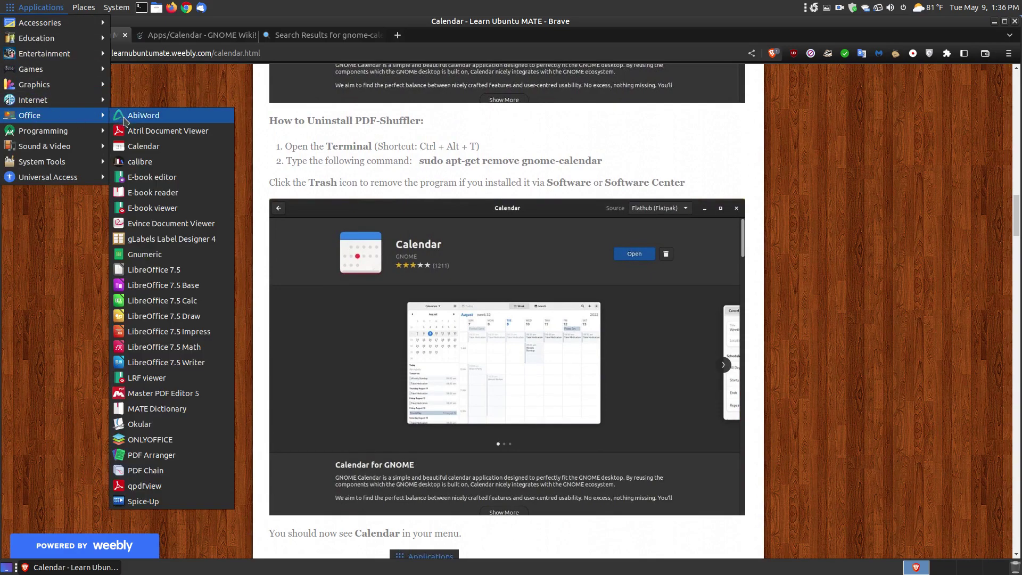
click(141, 148)
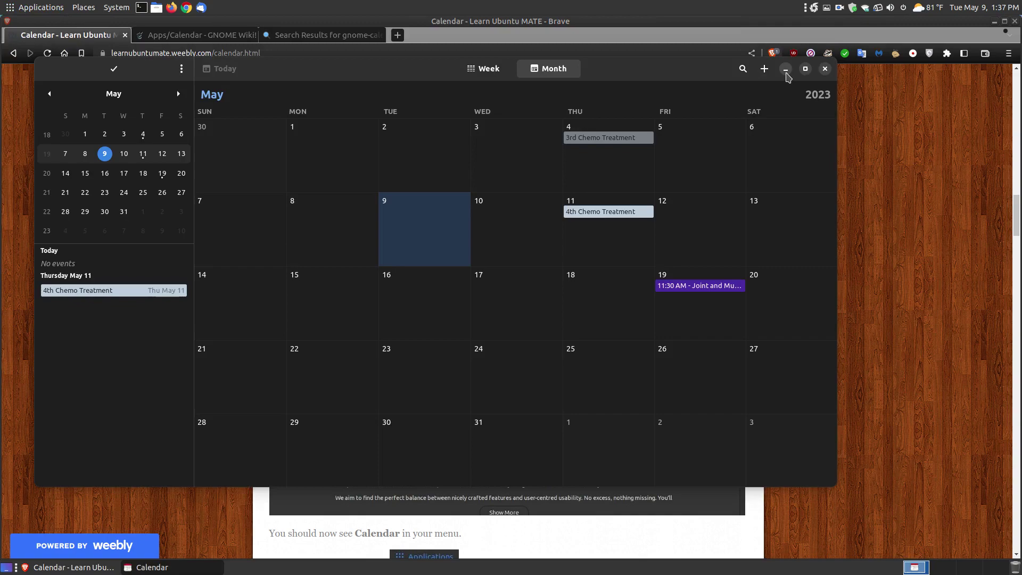
click(786, 71)
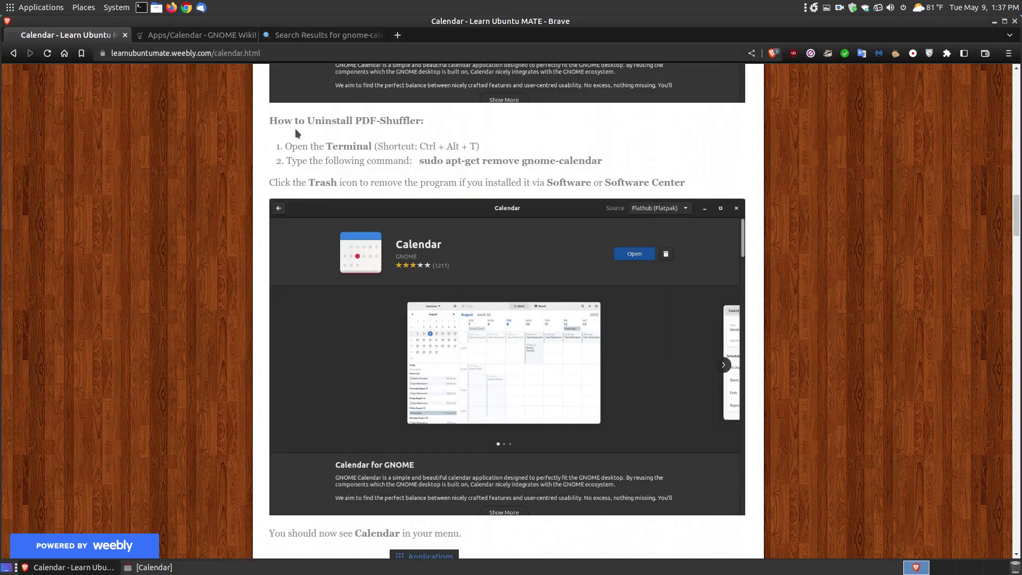
drag(604, 161, 419, 161)
right_click(445, 160)
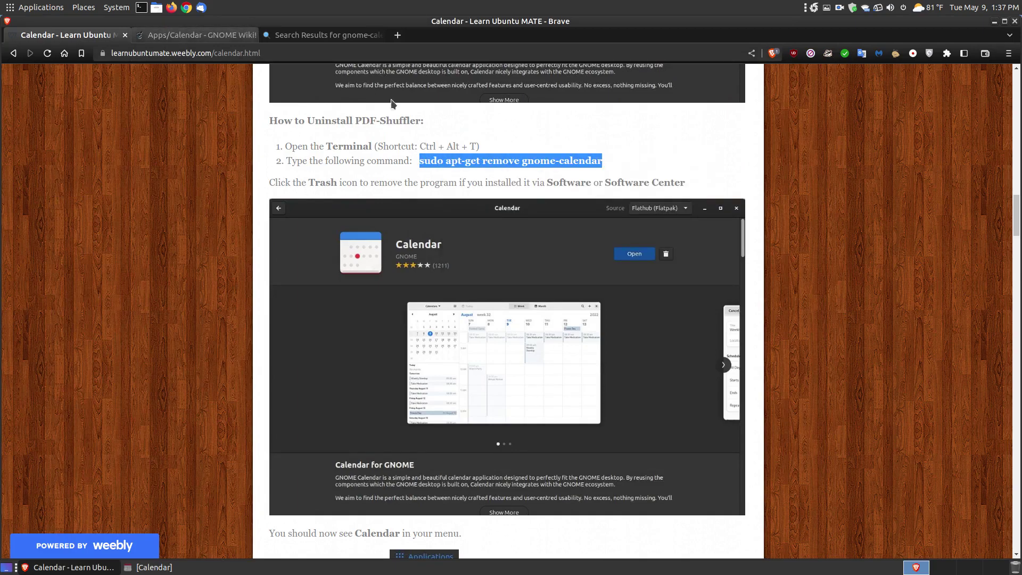
click(823, 226)
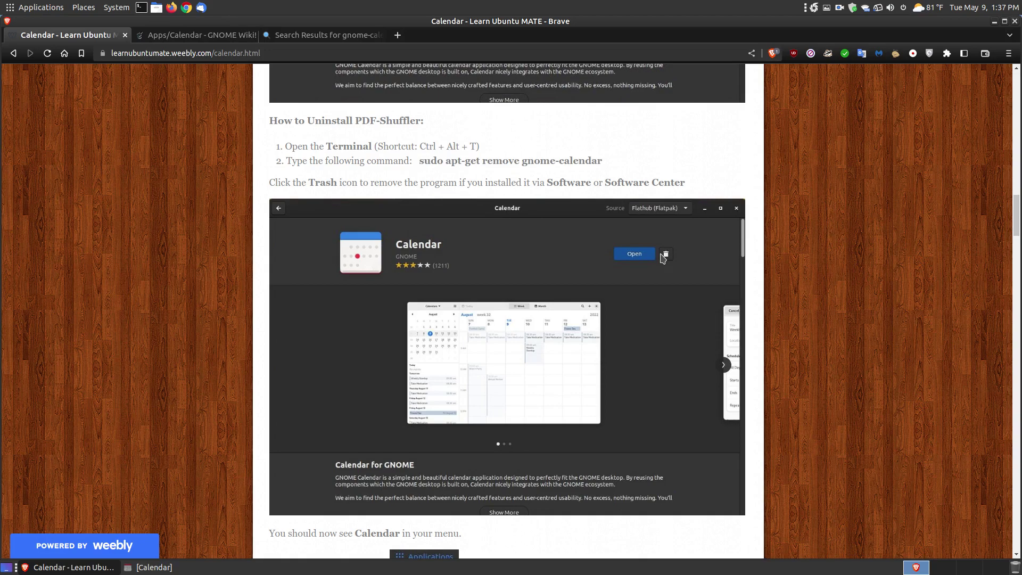
Scroll through the tutorial's appointment steps to the page end, then minimize Brave
scroll(662, 258, down, 7)
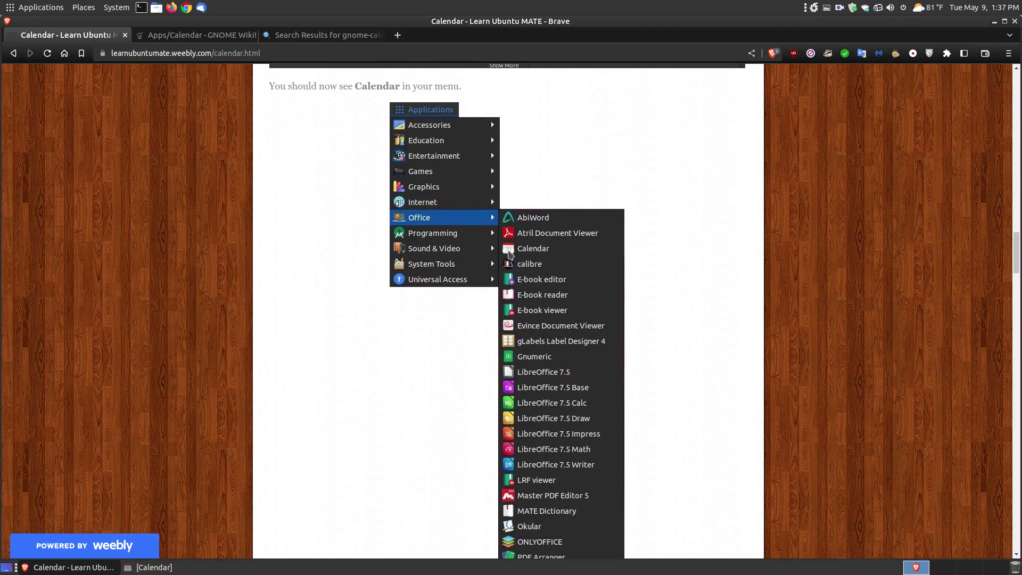
scroll(327, 322, down, 5)
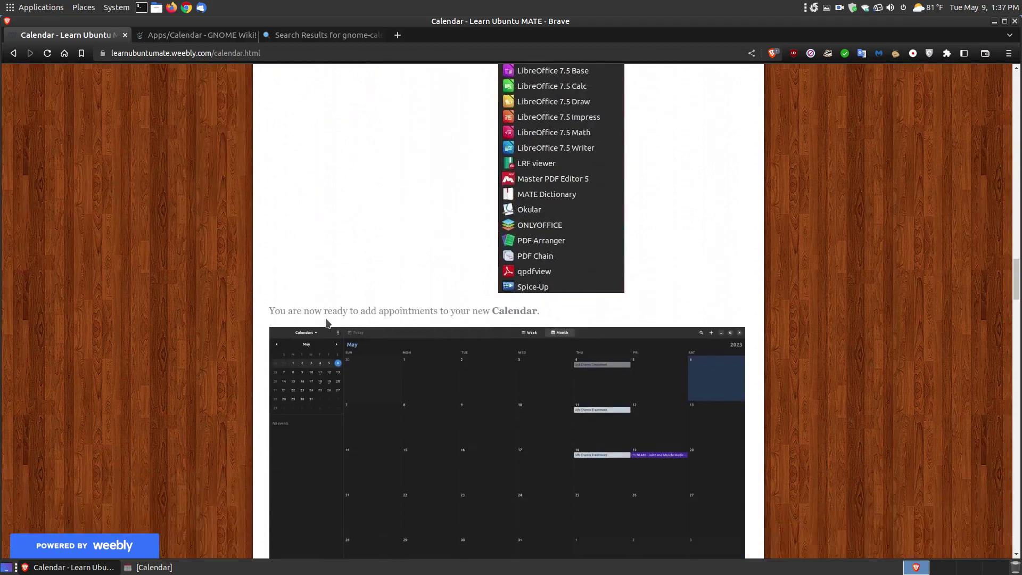
scroll(327, 322, down, 3)
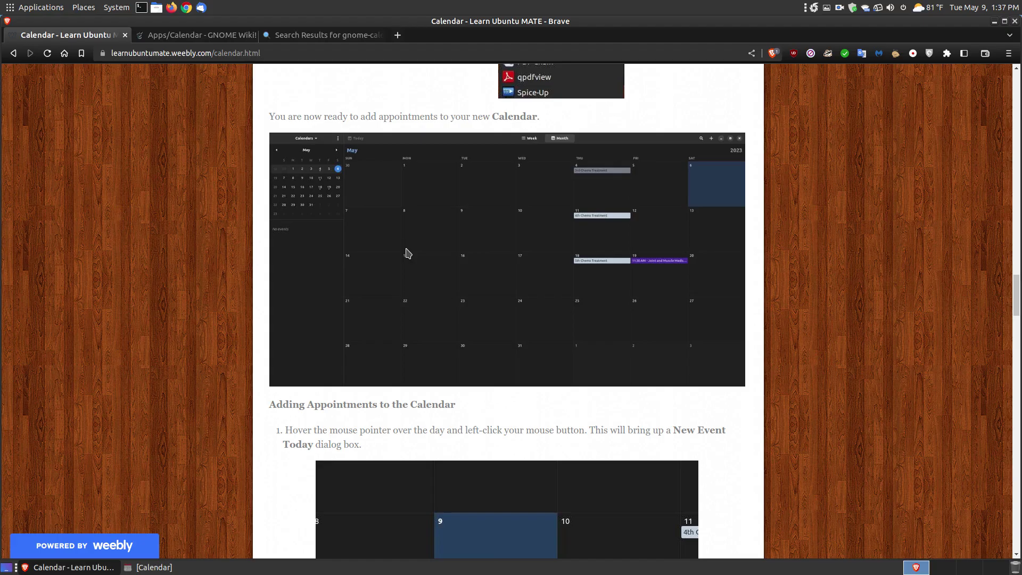
scroll(408, 254, down, 5)
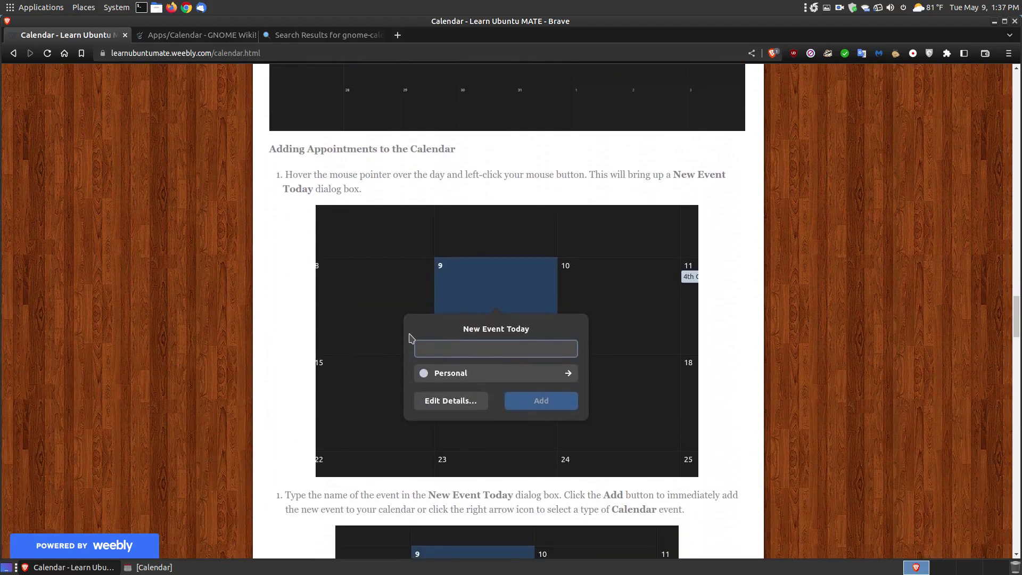
scroll(410, 337, down, 7)
scroll(404, 333, down, 20)
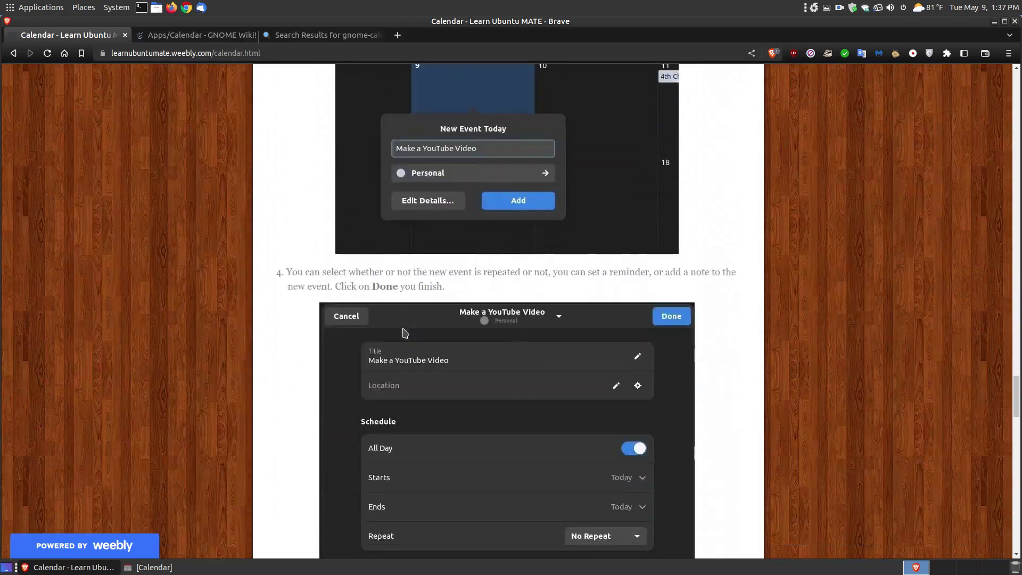
scroll(402, 330, down, 13)
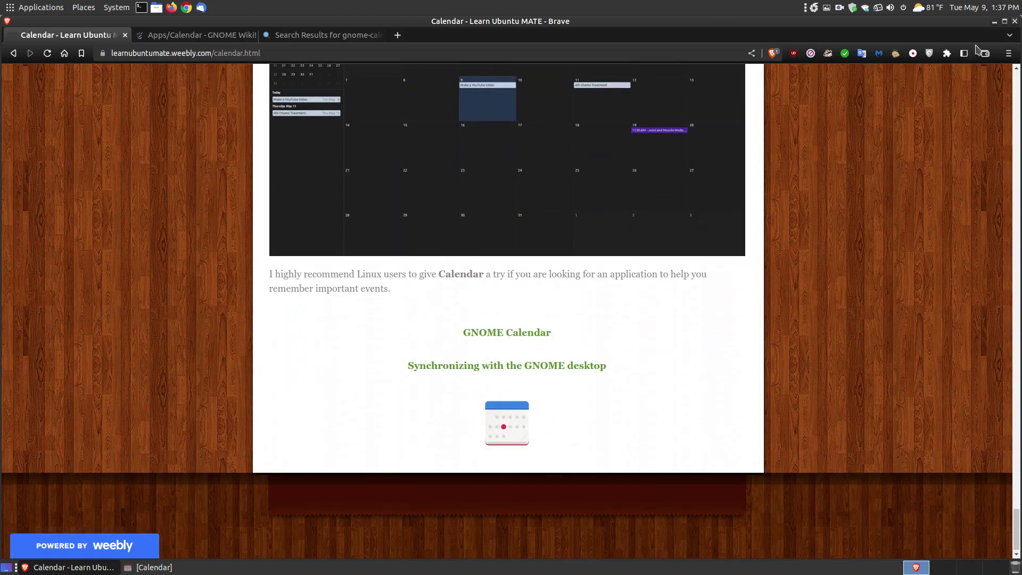
click(993, 21)
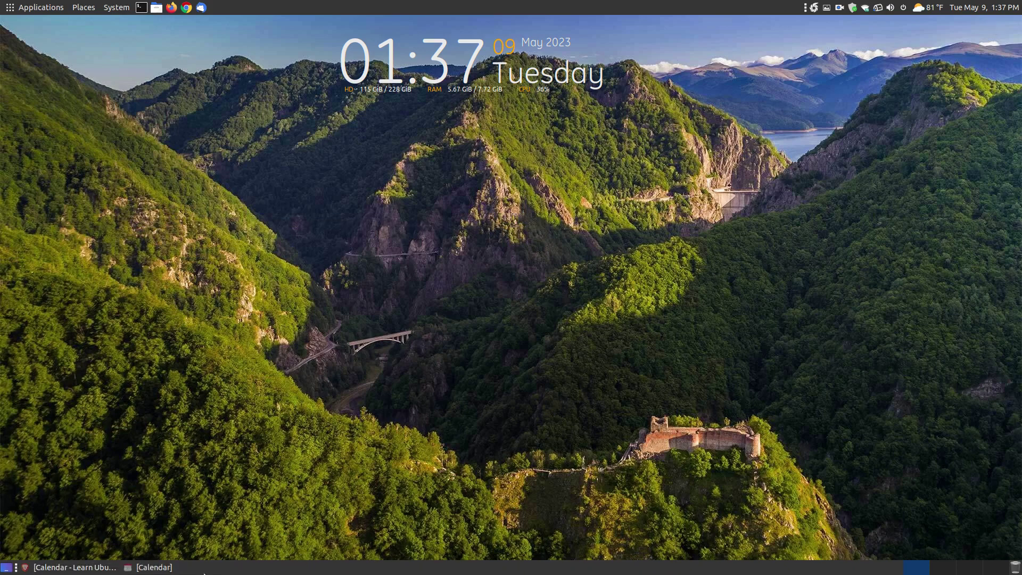
Restore and maximize Calendar, step to April and back to May 2023, and open the calendars list
click(154, 567)
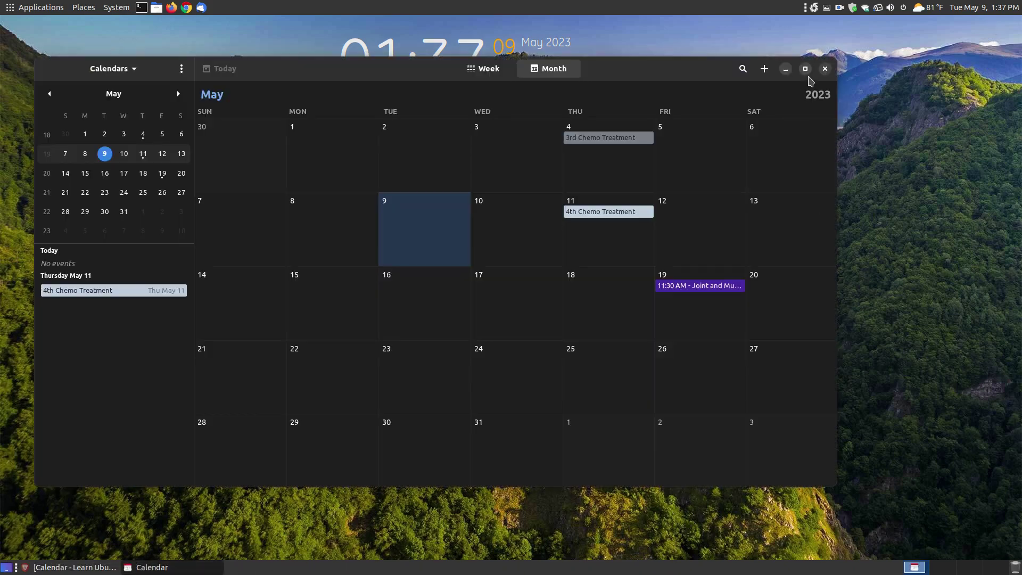
click(805, 69)
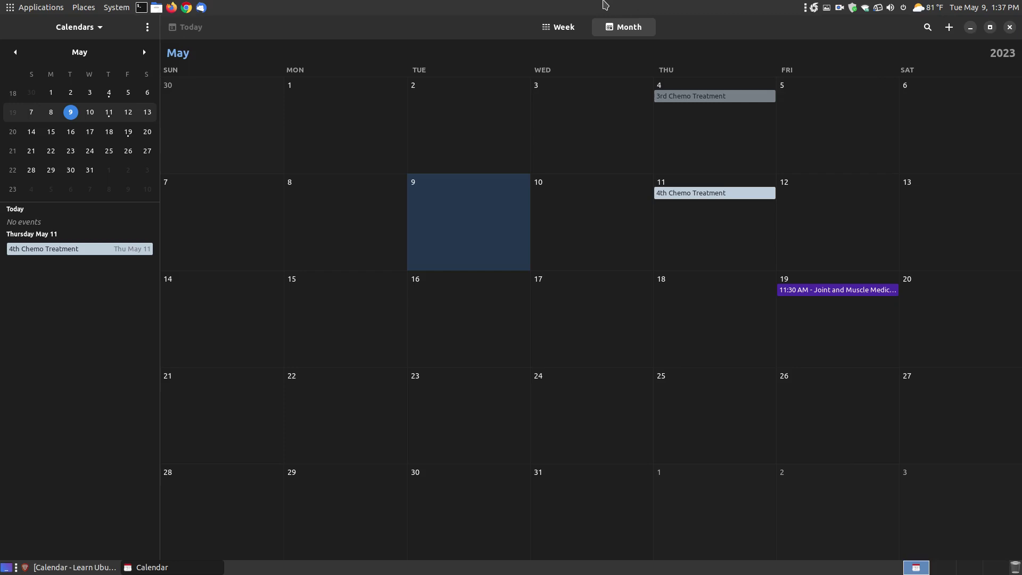
click(16, 52)
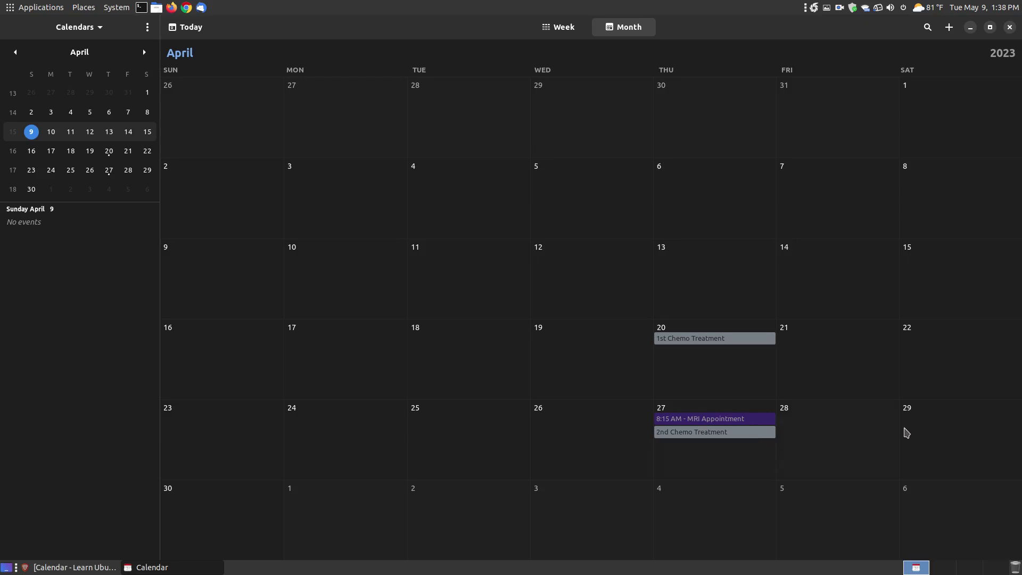
click(144, 51)
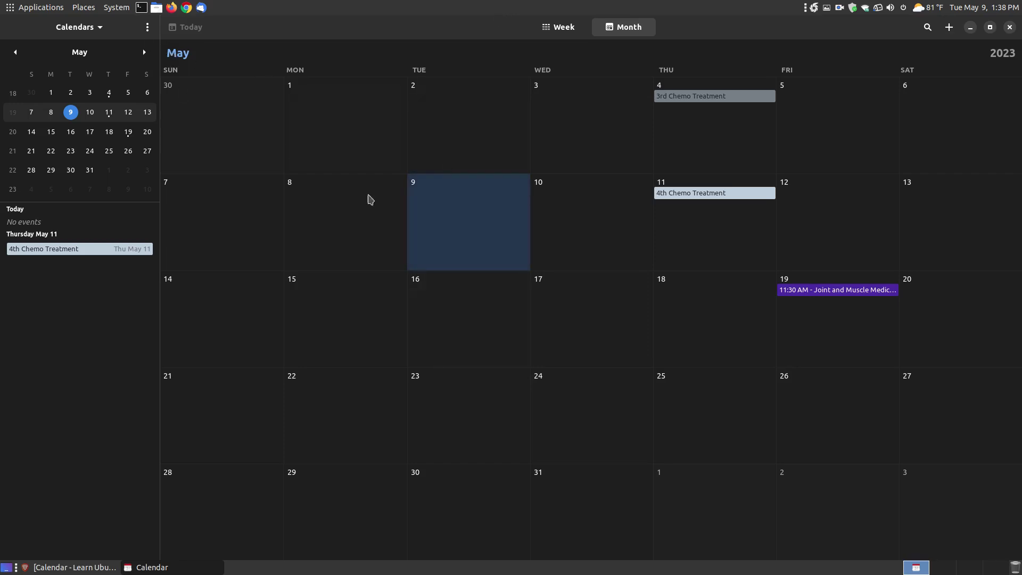
click(99, 26)
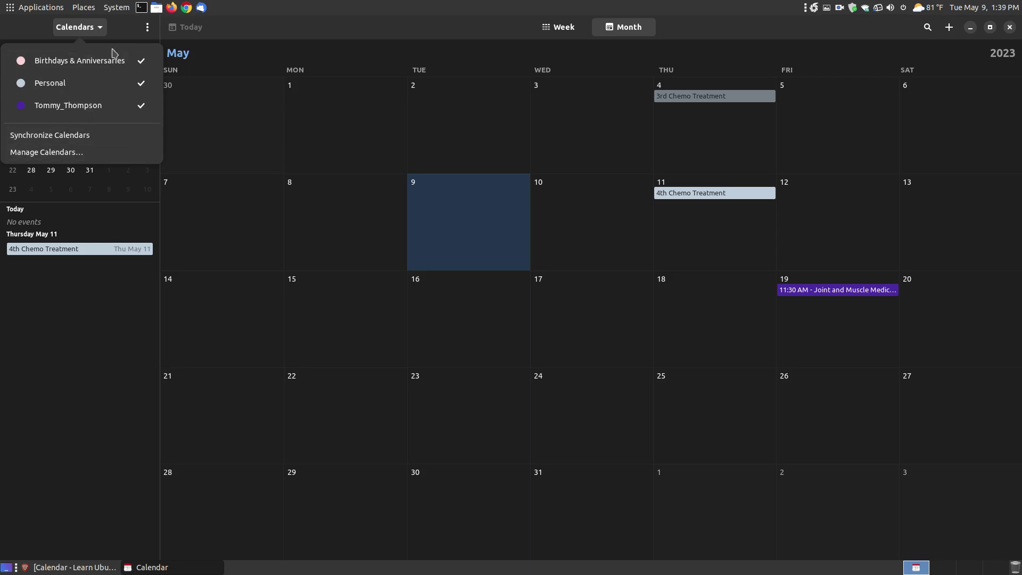
click(133, 28)
click(147, 27)
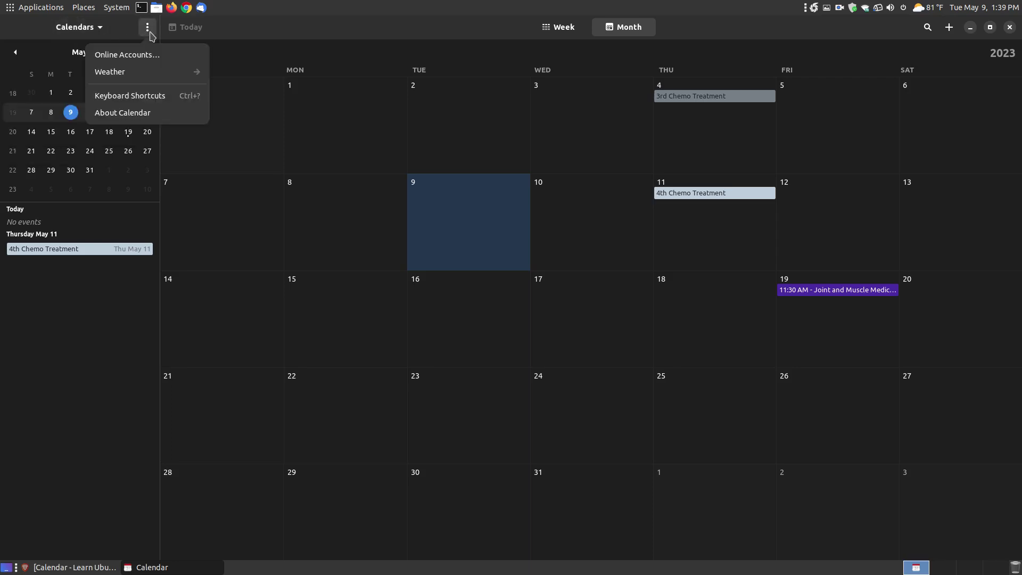
click(142, 61)
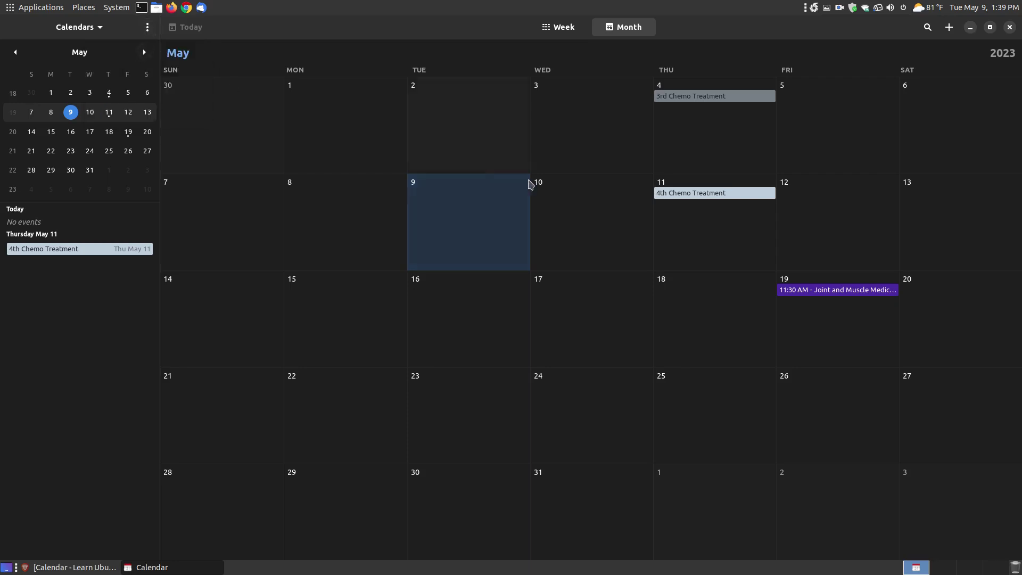
click(147, 27)
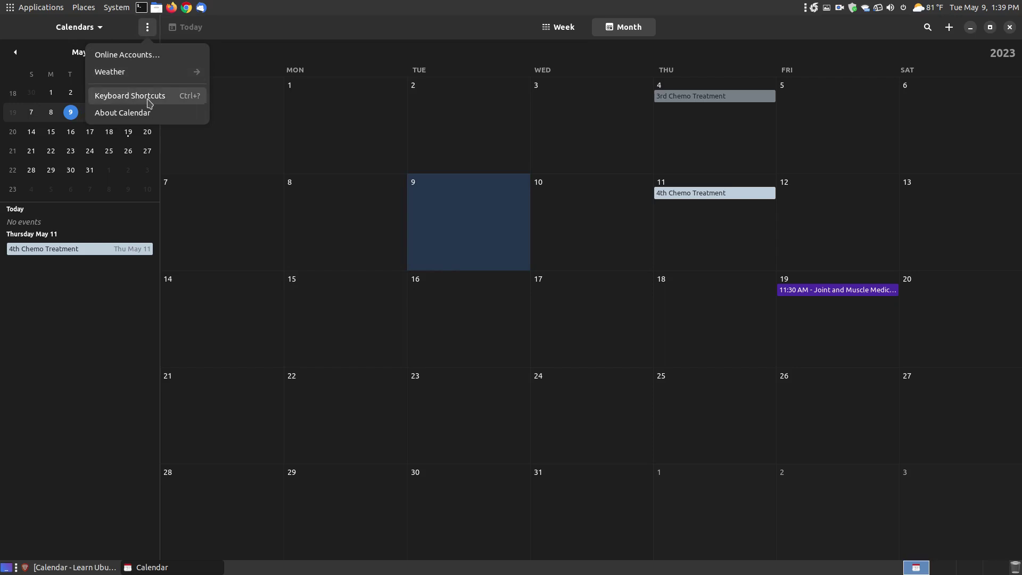
click(129, 96)
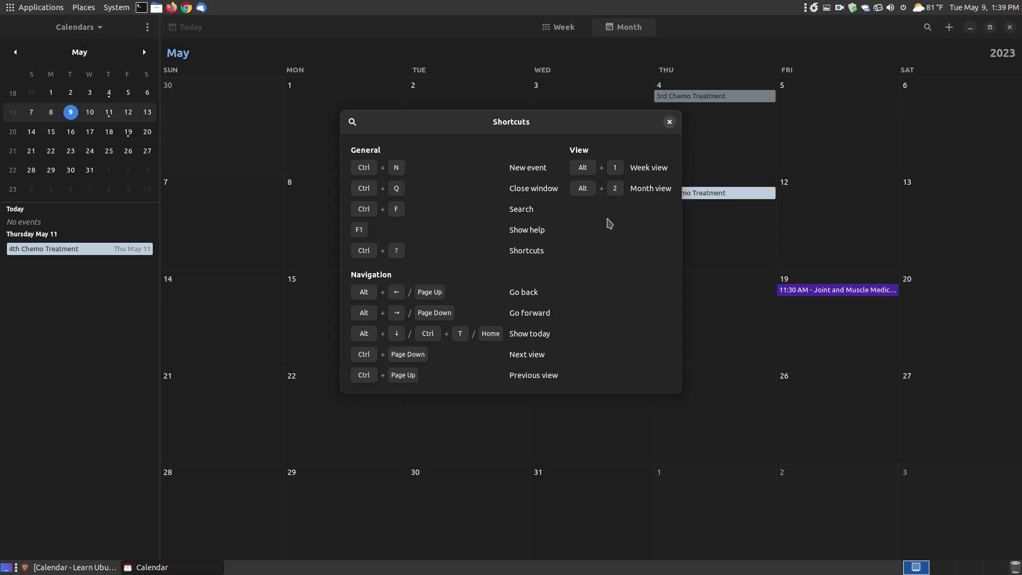
click(670, 121)
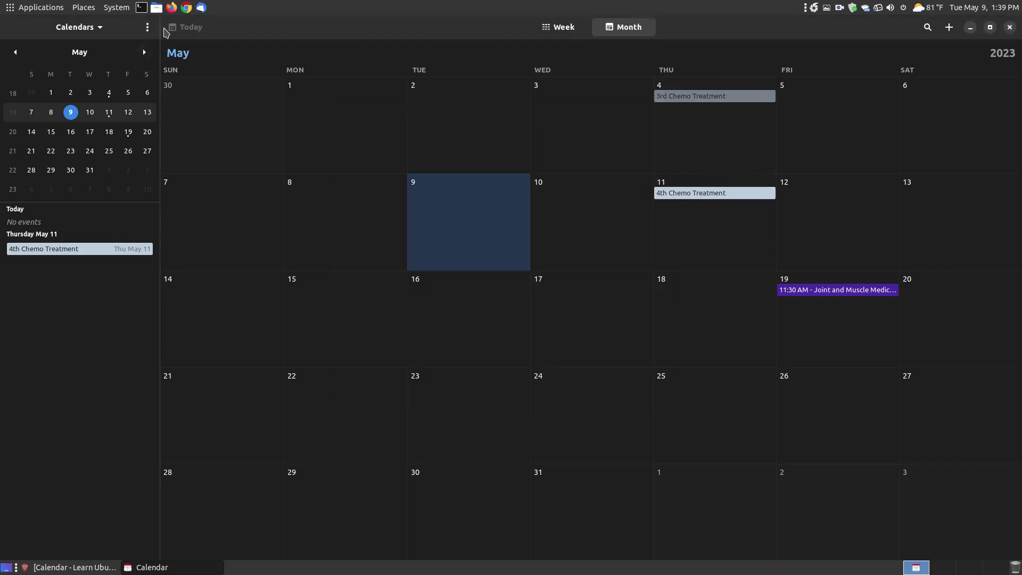
click(147, 30)
click(154, 112)
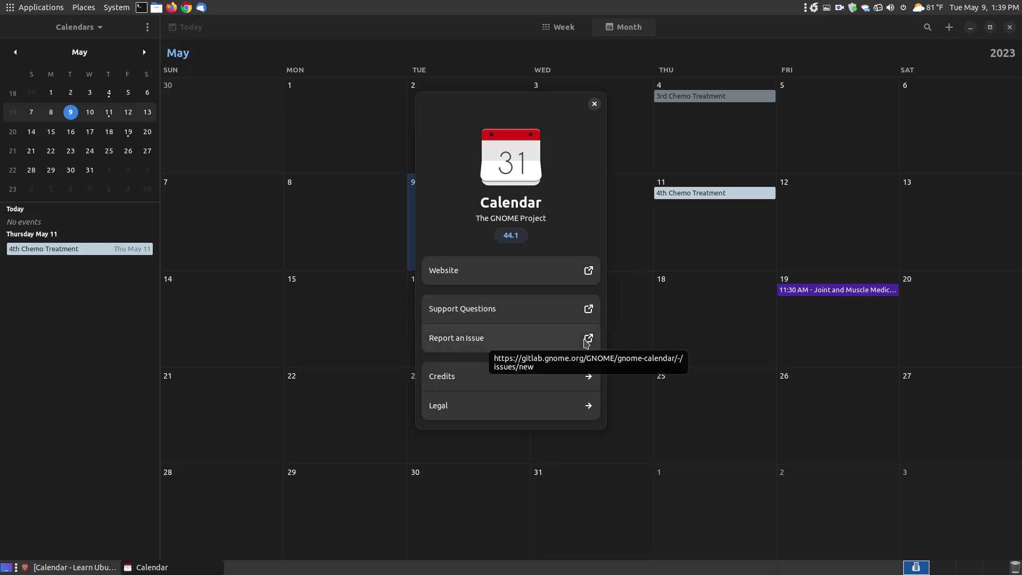
click(574, 375)
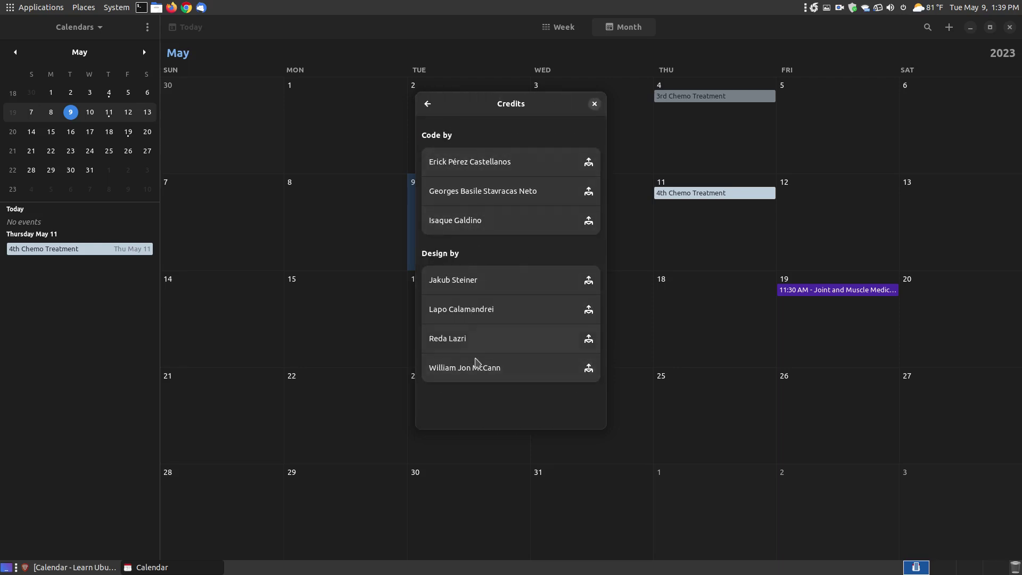
click(427, 104)
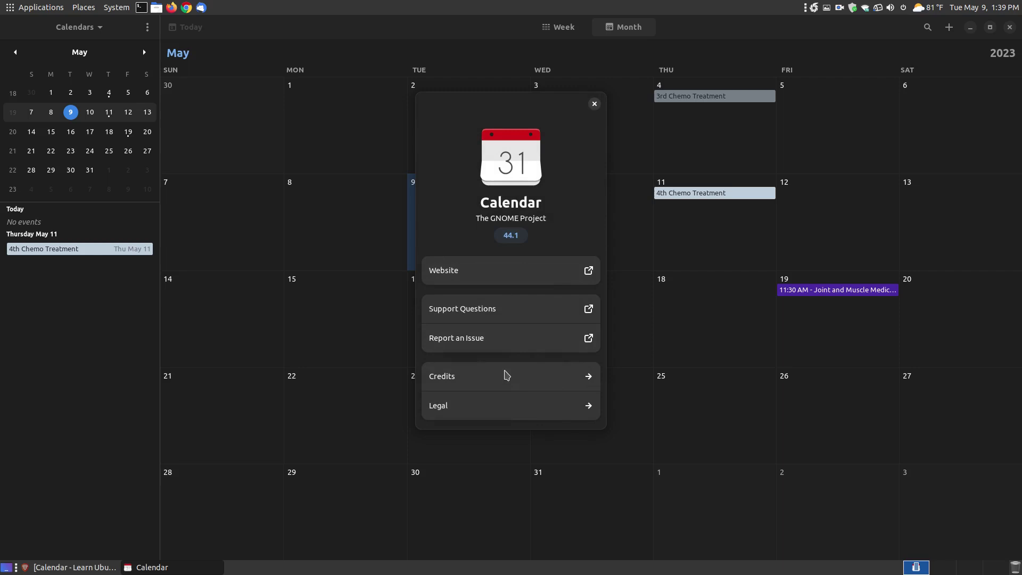
click(502, 414)
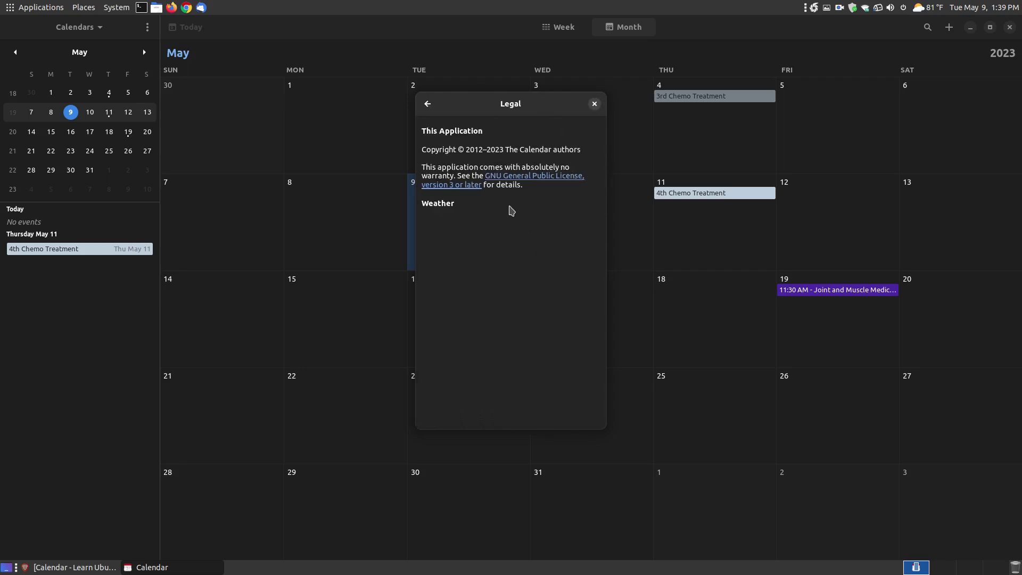
click(427, 103)
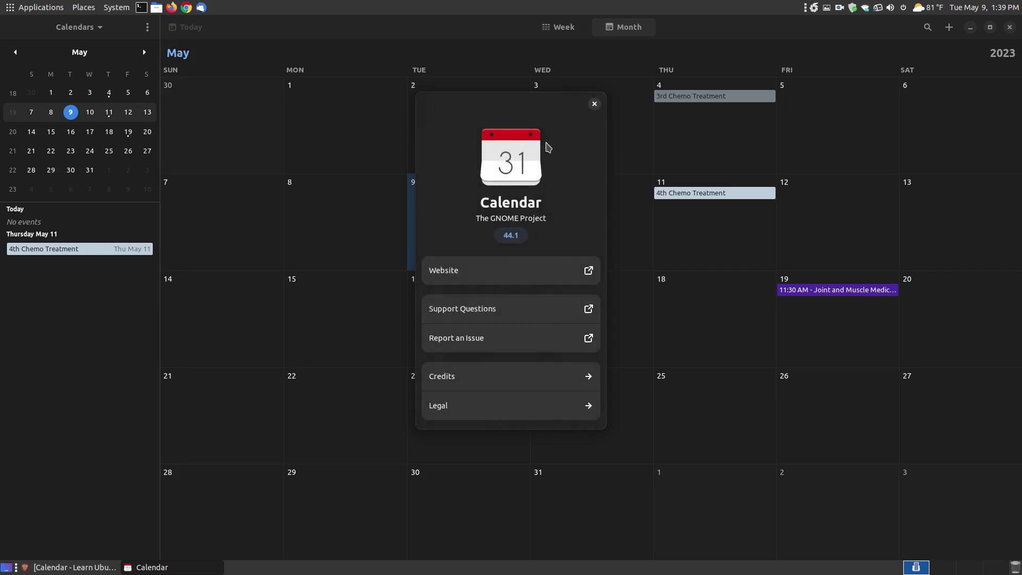
click(595, 105)
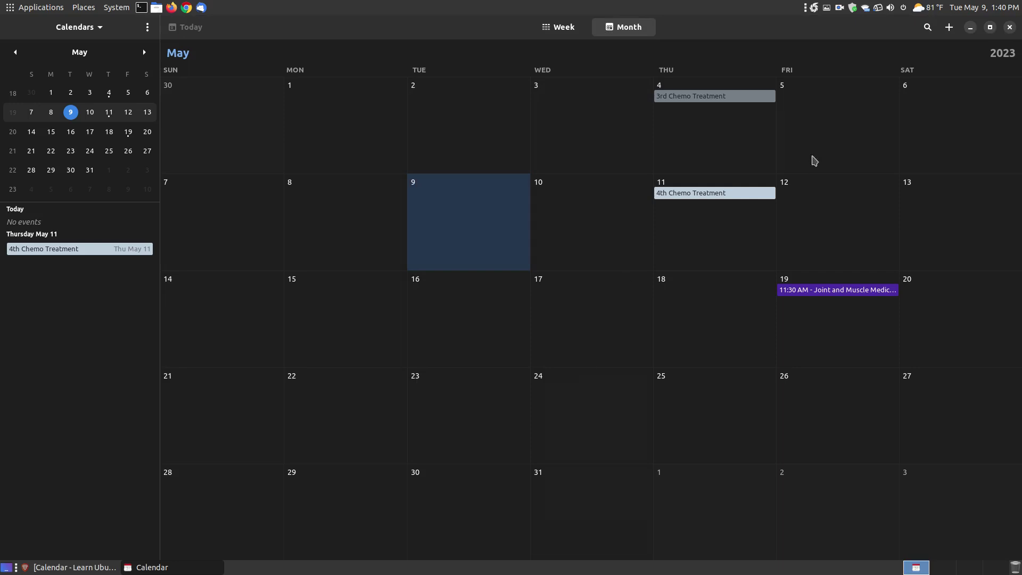
Open the event search field, then switch to Week view and back to Month
click(927, 27)
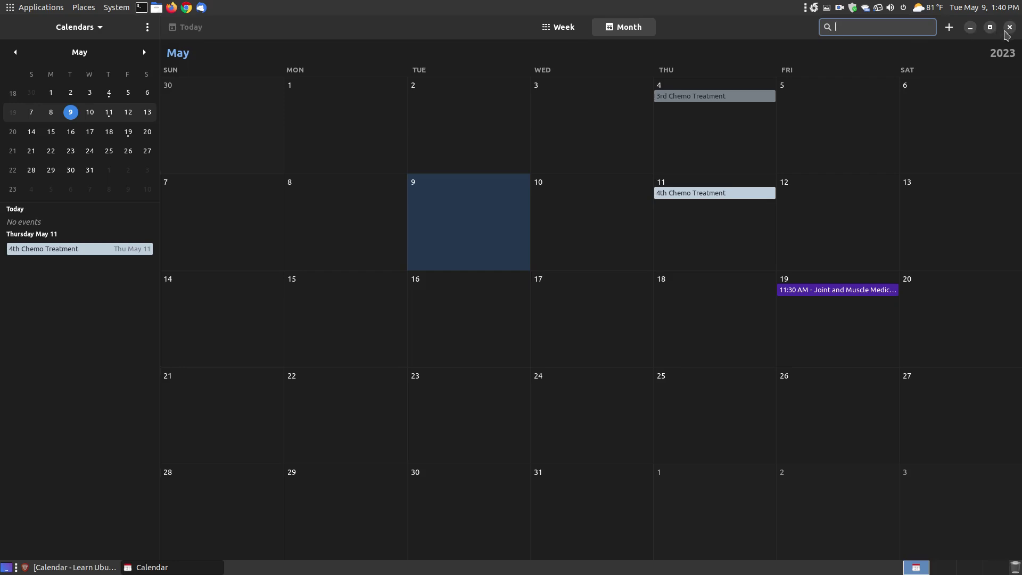
click(567, 30)
click(609, 30)
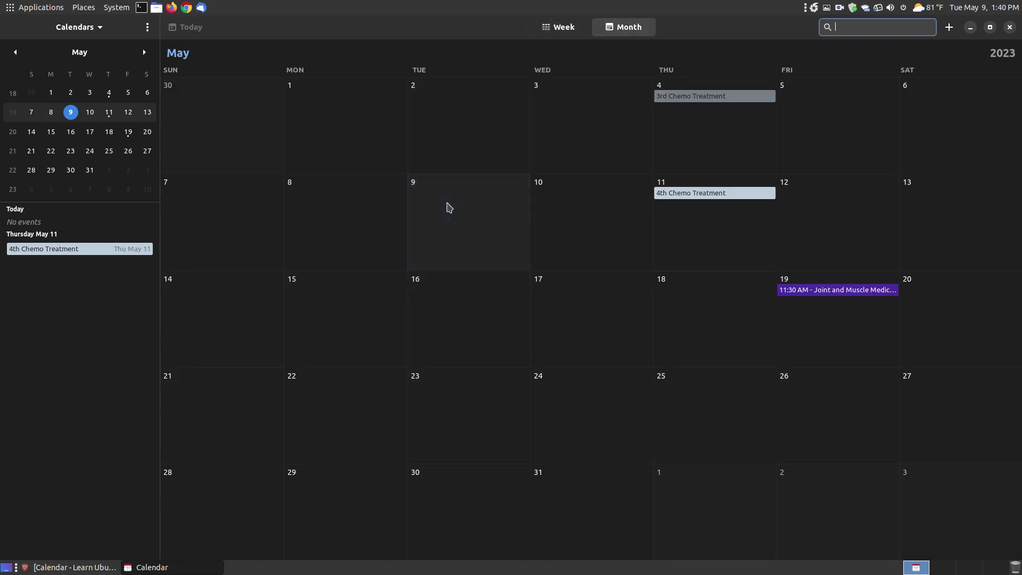
Discard a pasted-title event attempt on May 9 and start typing 'Make a YouTube Video' anew
click(447, 206)
right_click(426, 268)
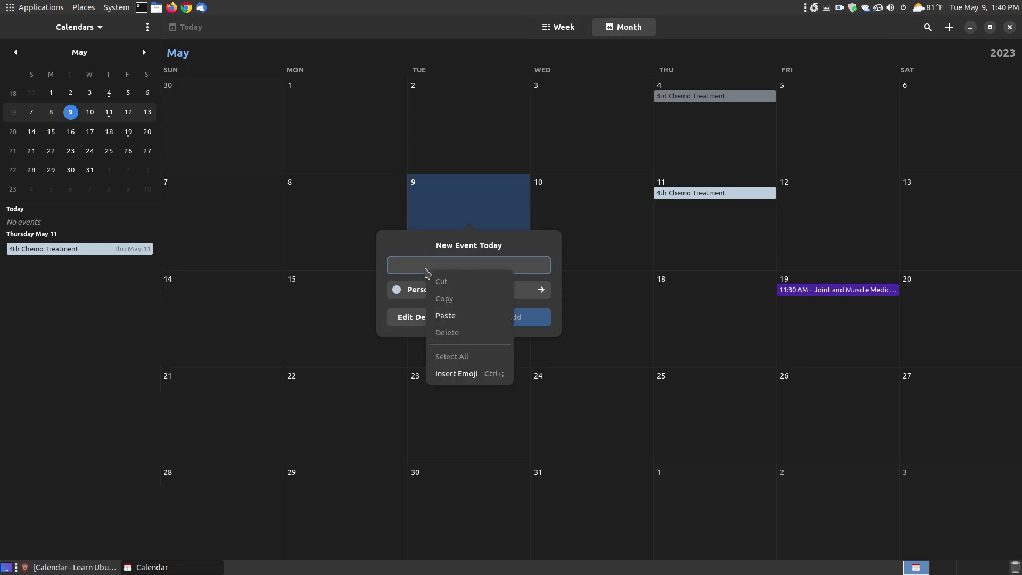
click(457, 318)
click(457, 319)
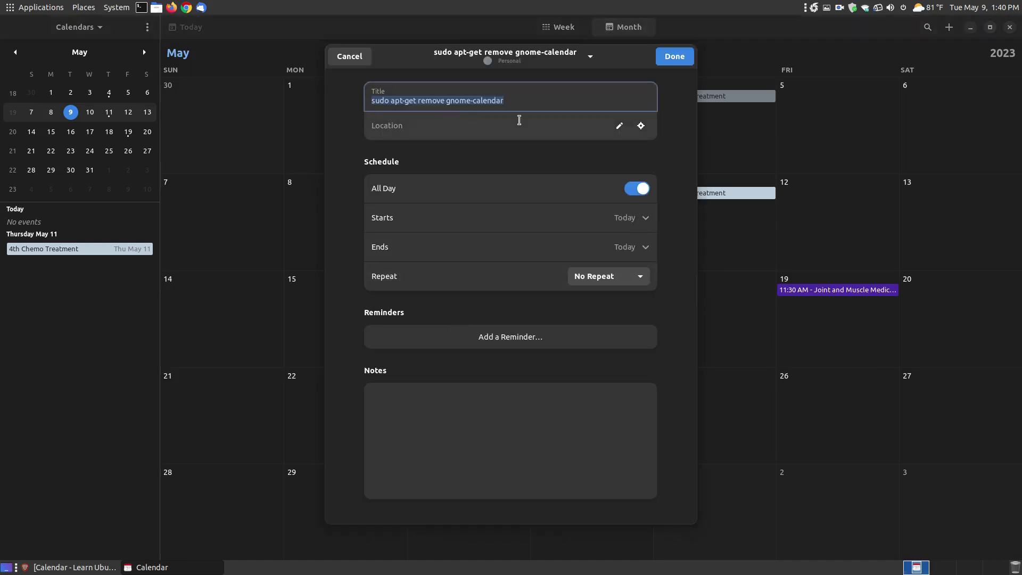
drag(527, 105, 355, 96)
click(349, 56)
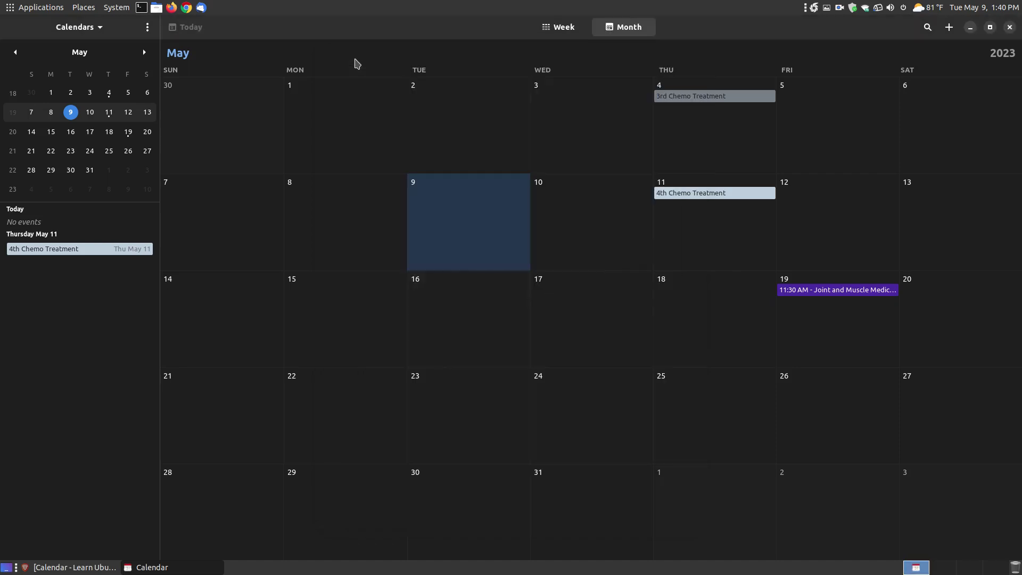
click(464, 229)
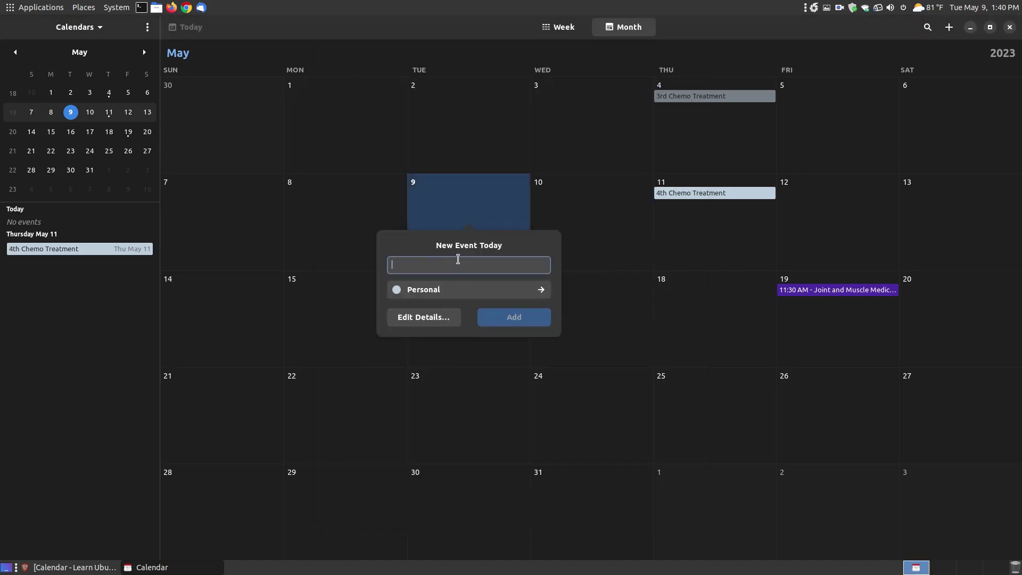
text(Make a YouTube Video)
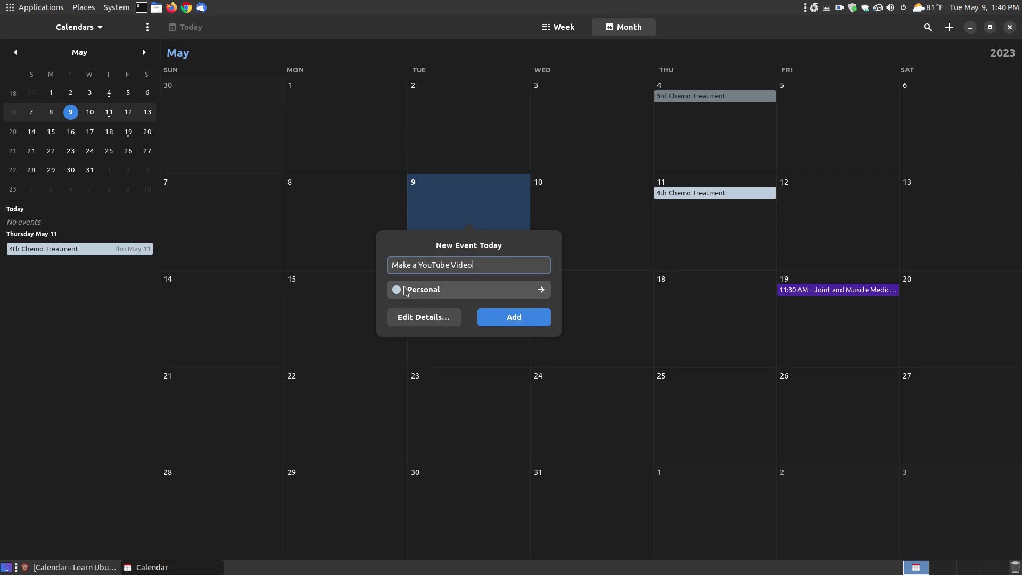
click(508, 324)
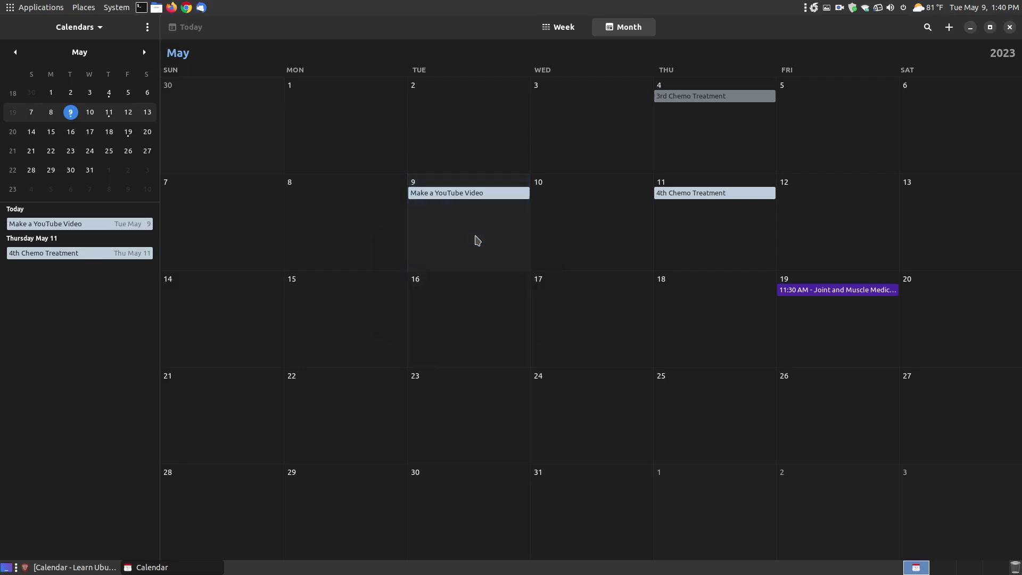
click(480, 196)
click(628, 236)
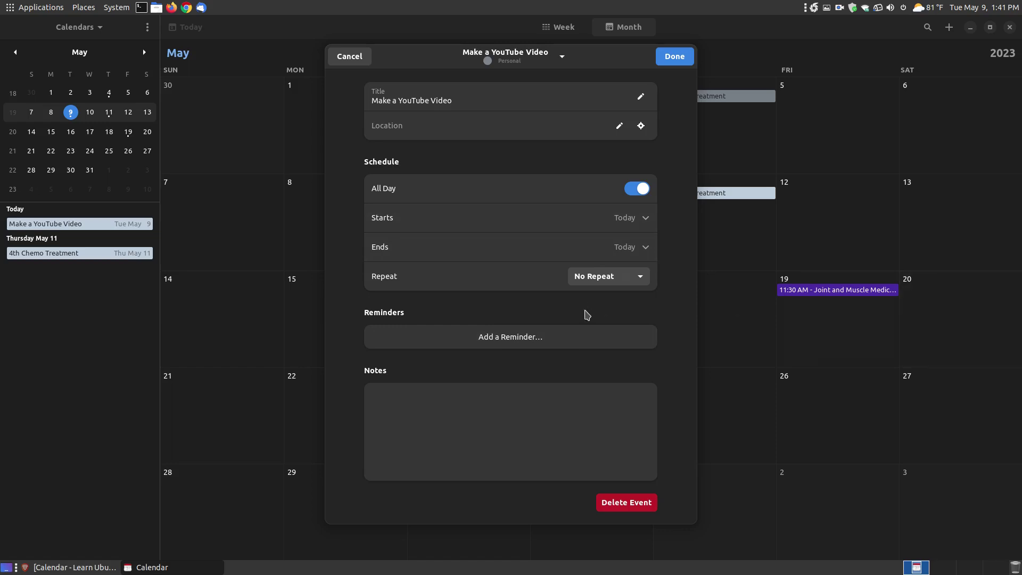
click(643, 276)
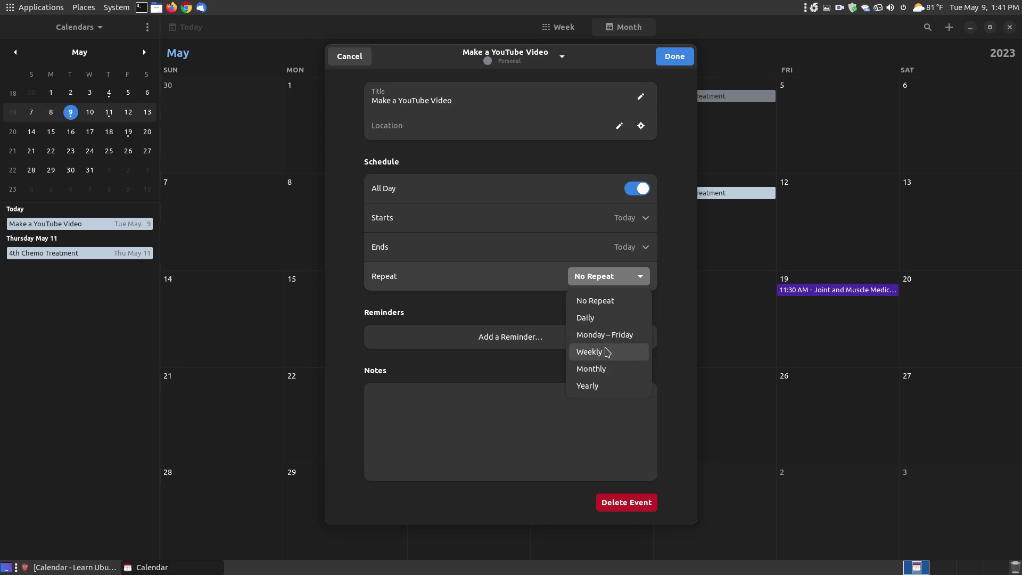
click(670, 302)
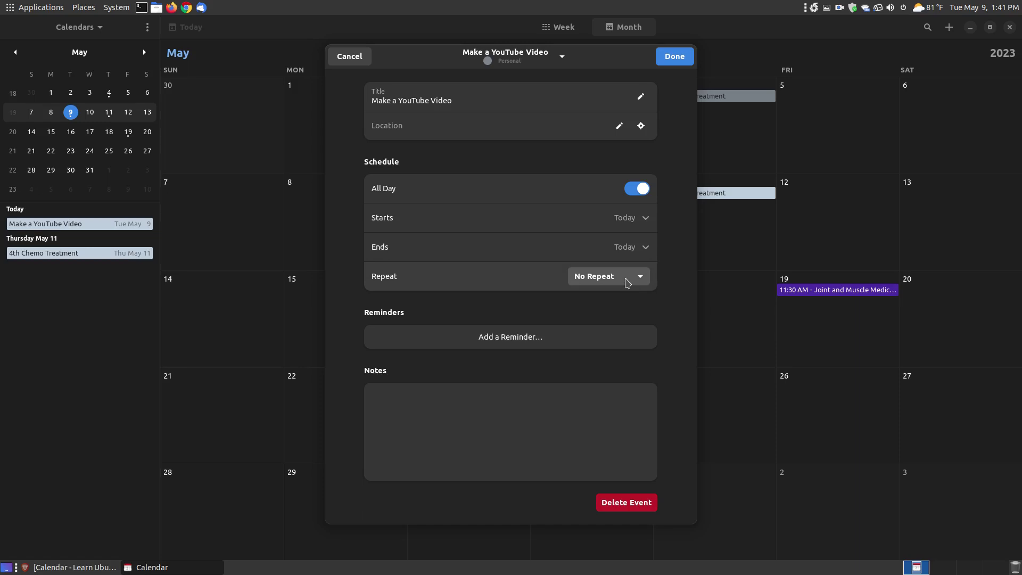
click(508, 345)
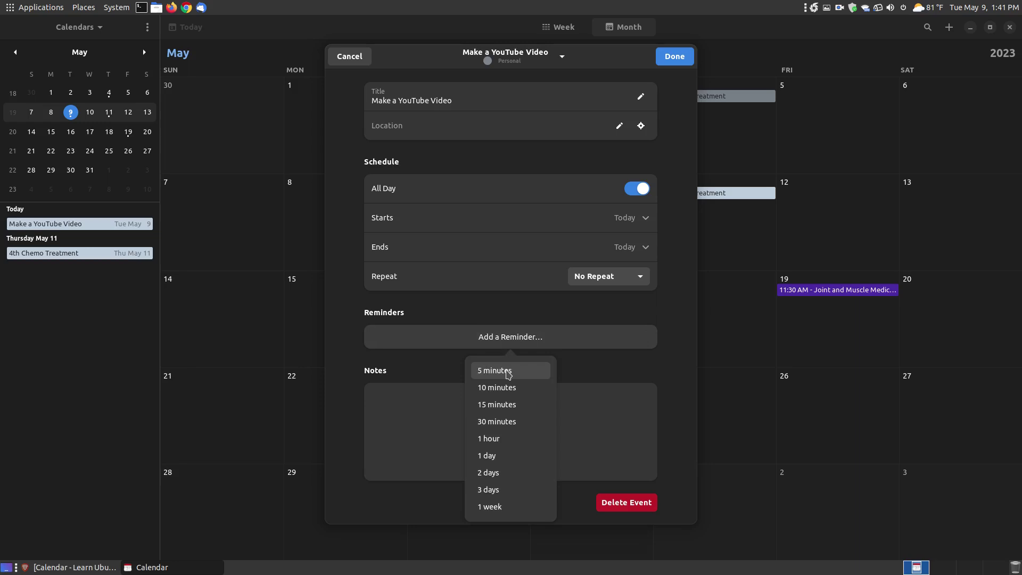
click(653, 317)
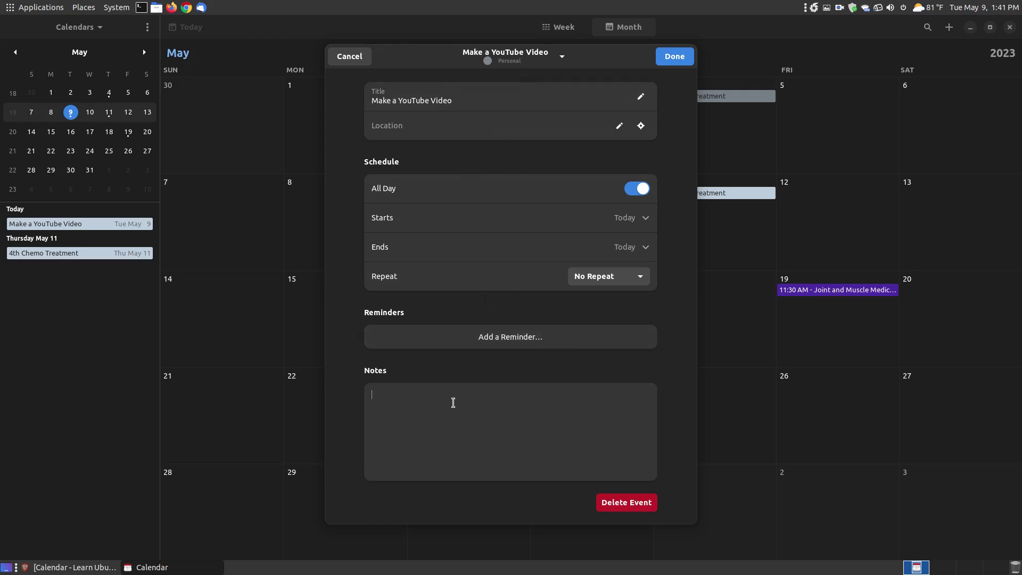
click(491, 416)
Delete the existing 'Make a YouTube Video' event from May 9
click(674, 56)
click(469, 198)
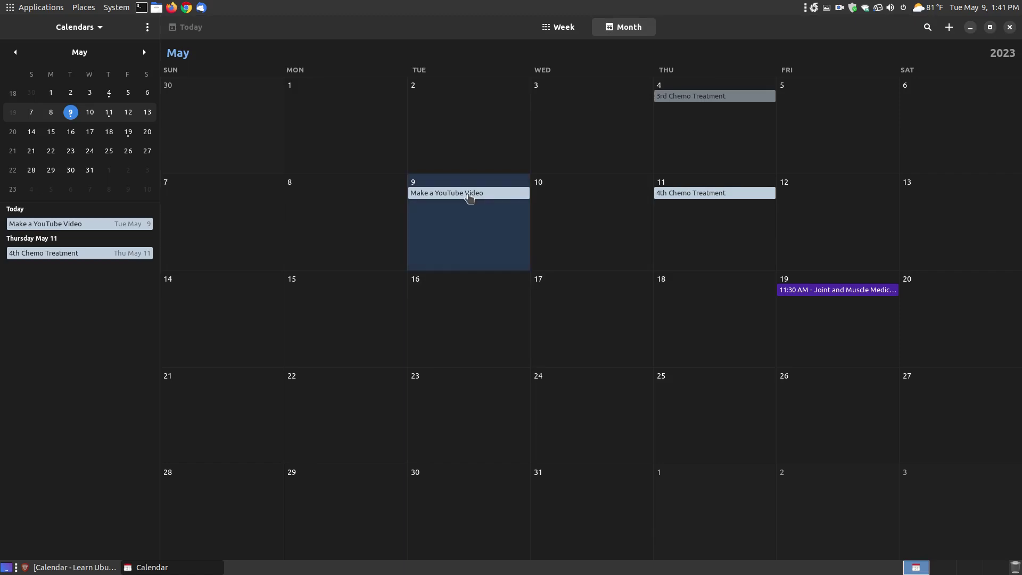
click(602, 232)
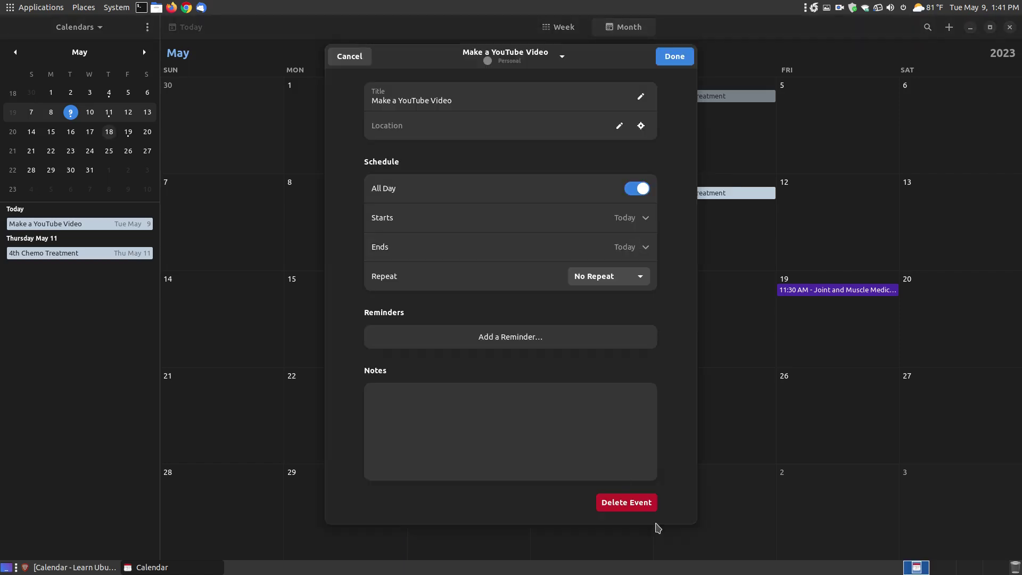
click(644, 512)
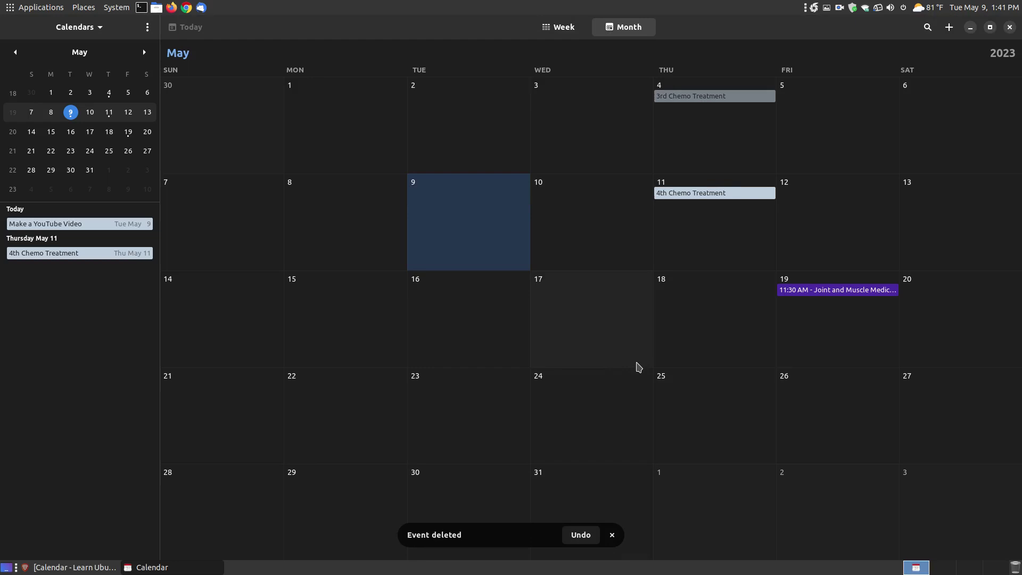
click(467, 231)
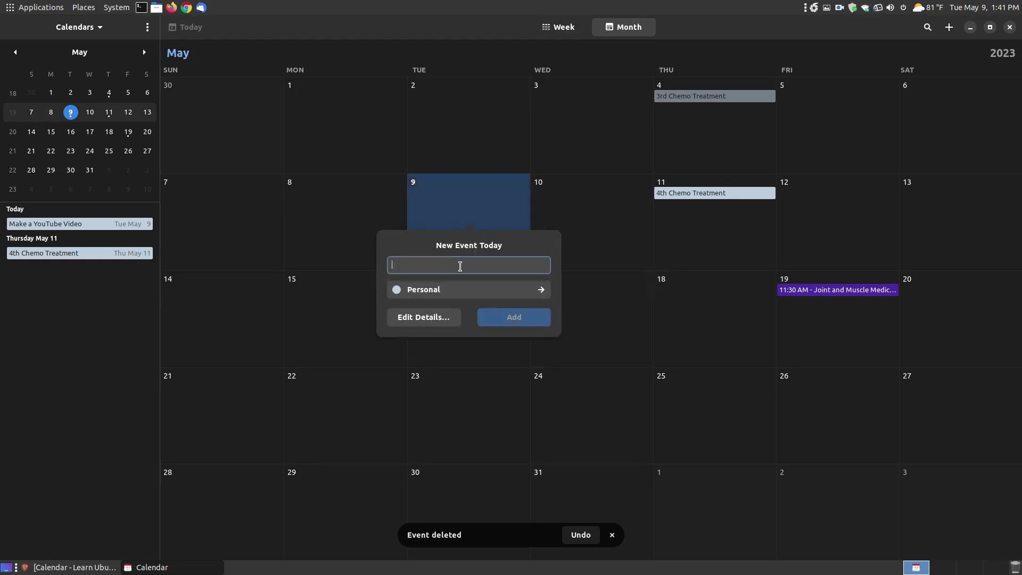
text(Make a YouTube Video)
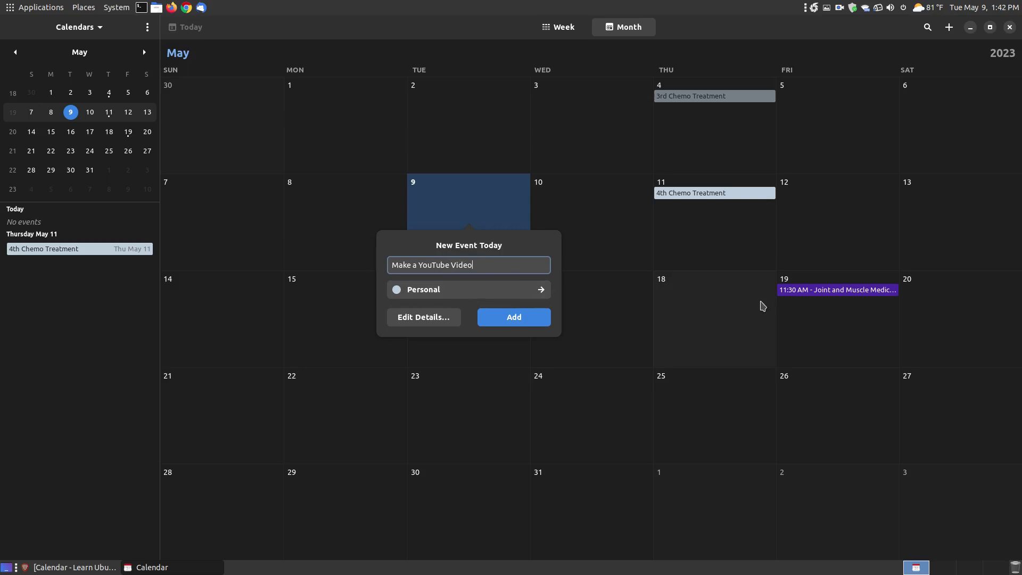
click(540, 291)
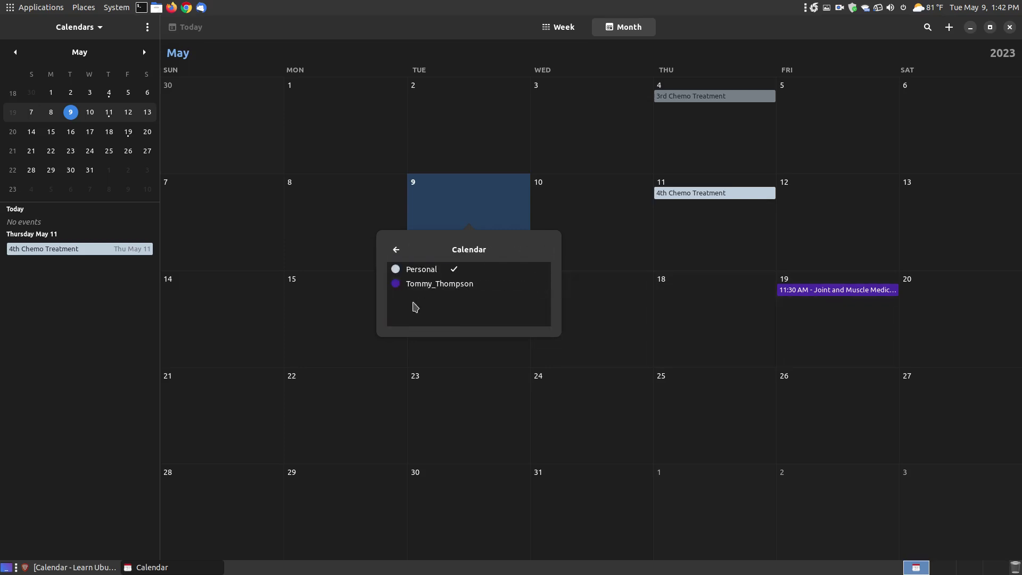
click(427, 283)
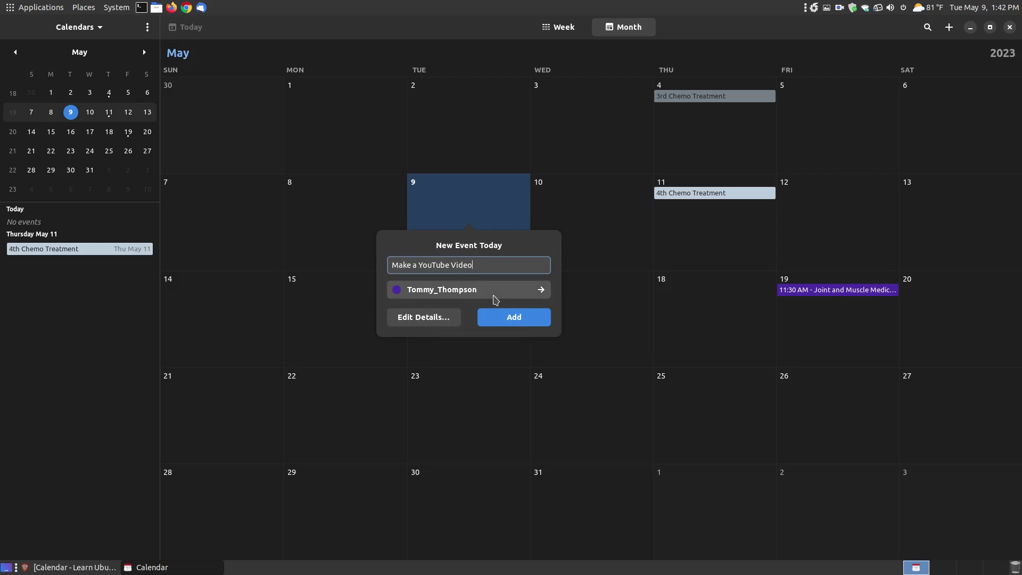
click(436, 322)
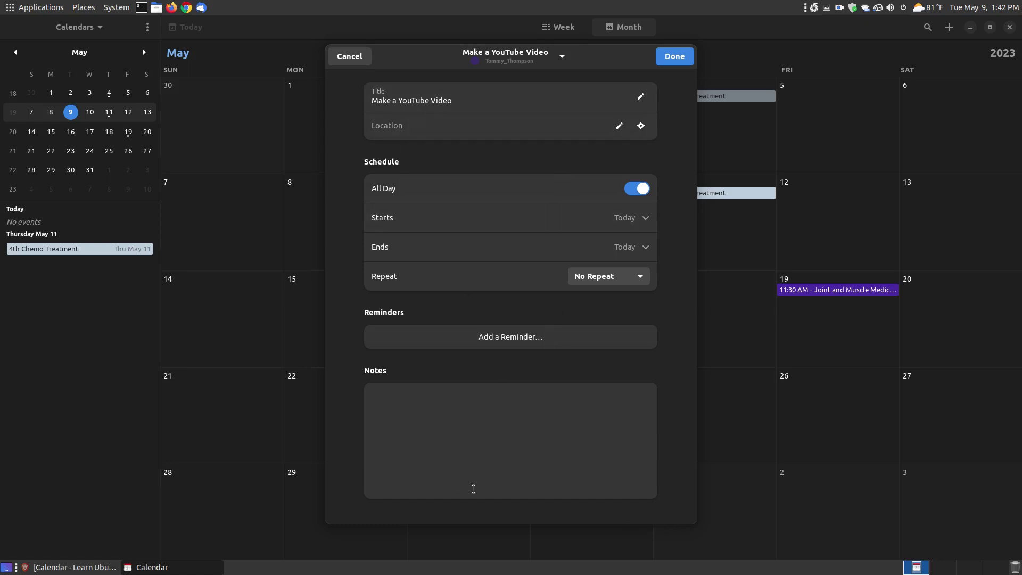
click(672, 60)
click(481, 222)
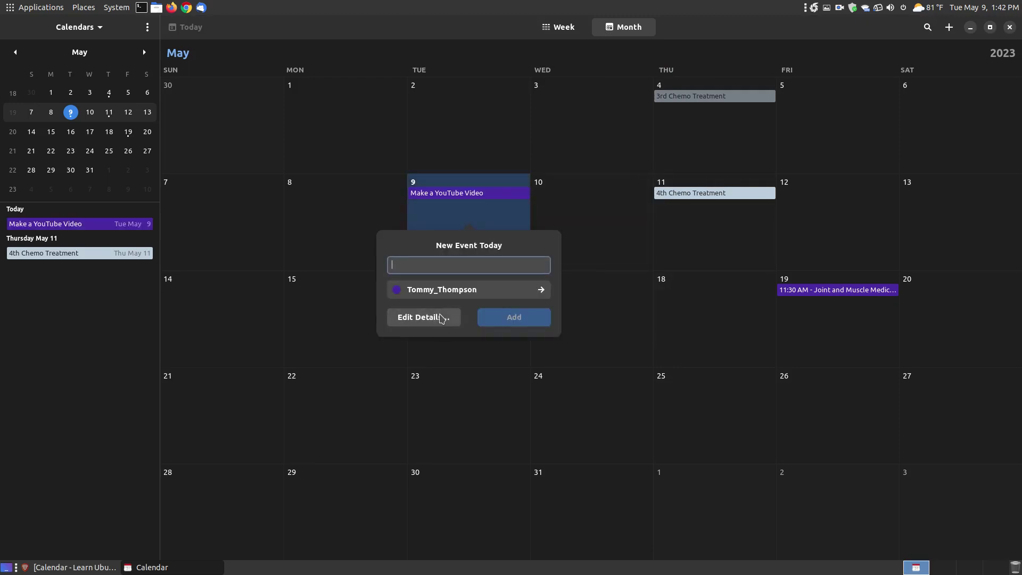
Discard the blank new-event form and view the Make a YouTube Video event's editor, cancelling without changes
click(481, 384)
click(491, 199)
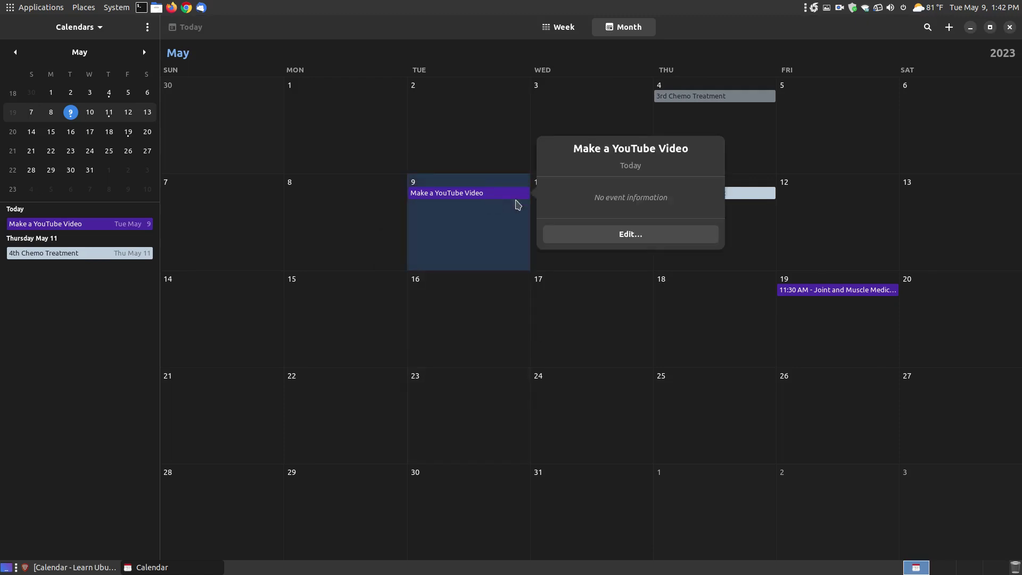
click(634, 238)
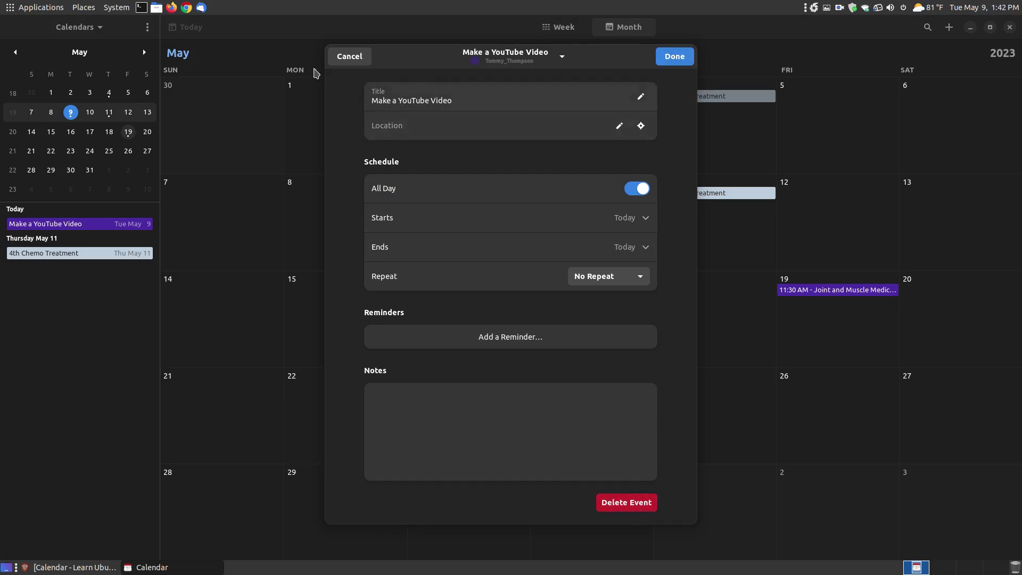
click(360, 60)
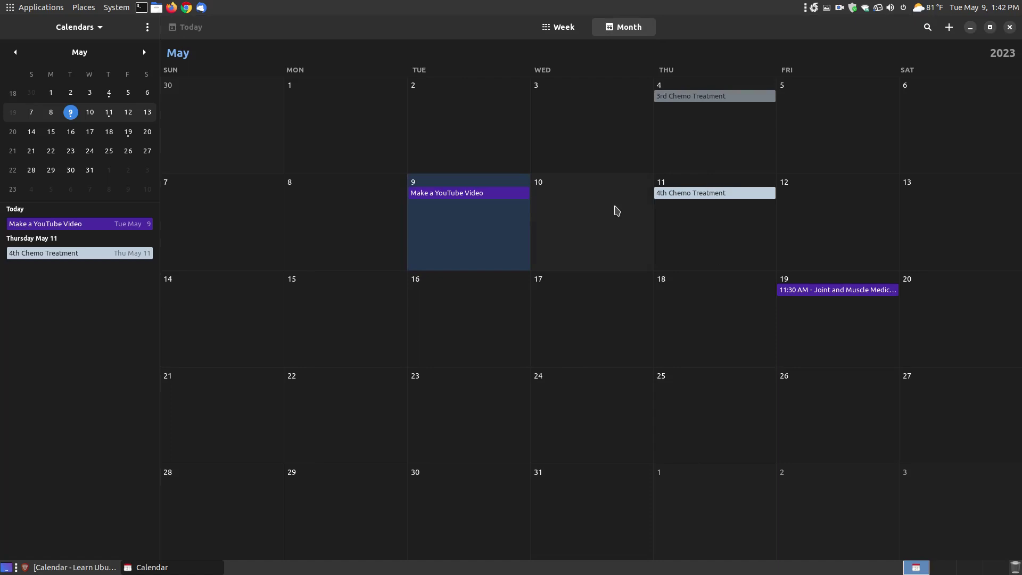
click(145, 52)
click(145, 52)
click(145, 52)
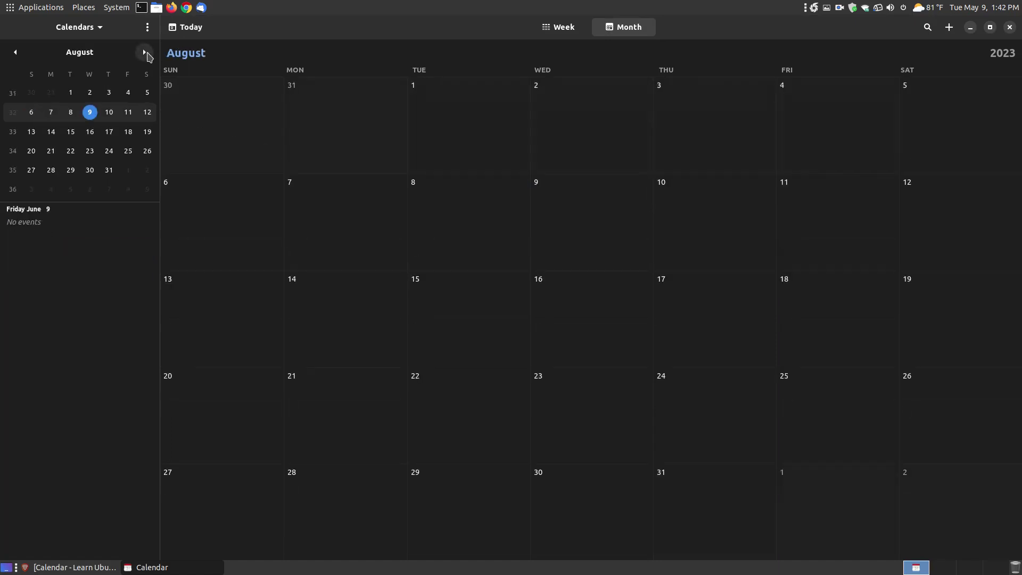
click(145, 52)
click(17, 53)
click(17, 53)
click(16, 53)
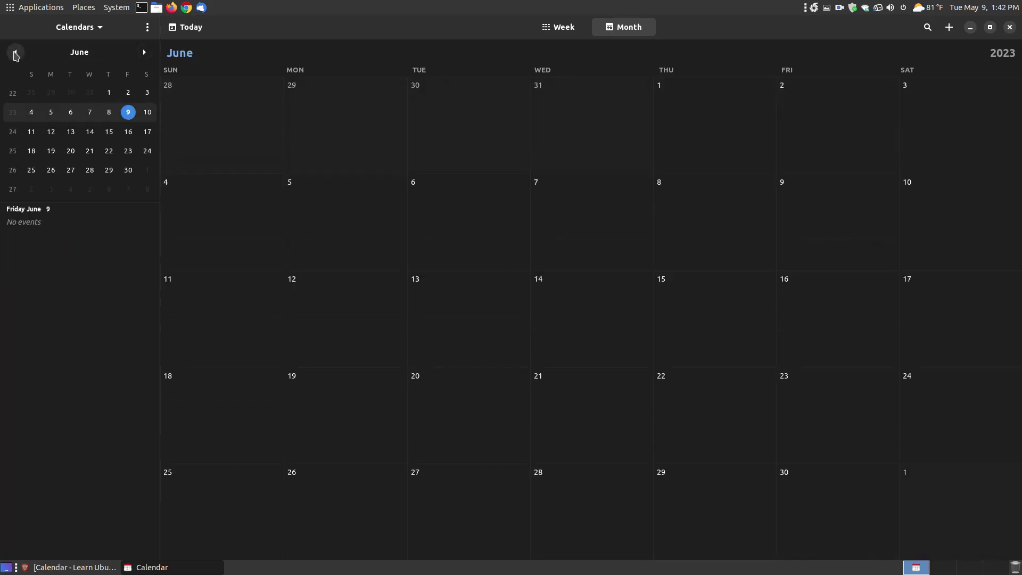
click(17, 53)
click(16, 52)
click(16, 53)
click(144, 52)
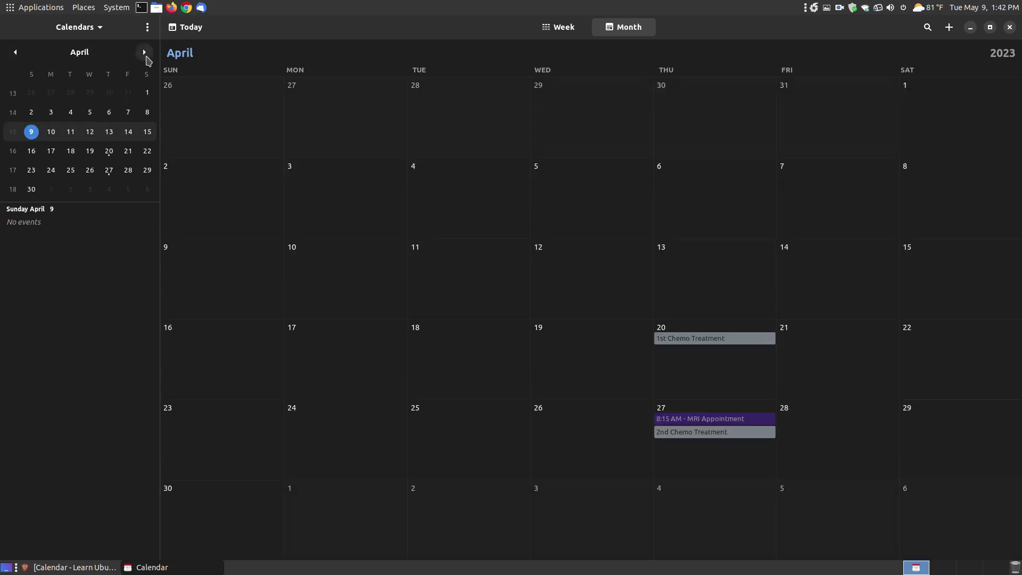
click(144, 52)
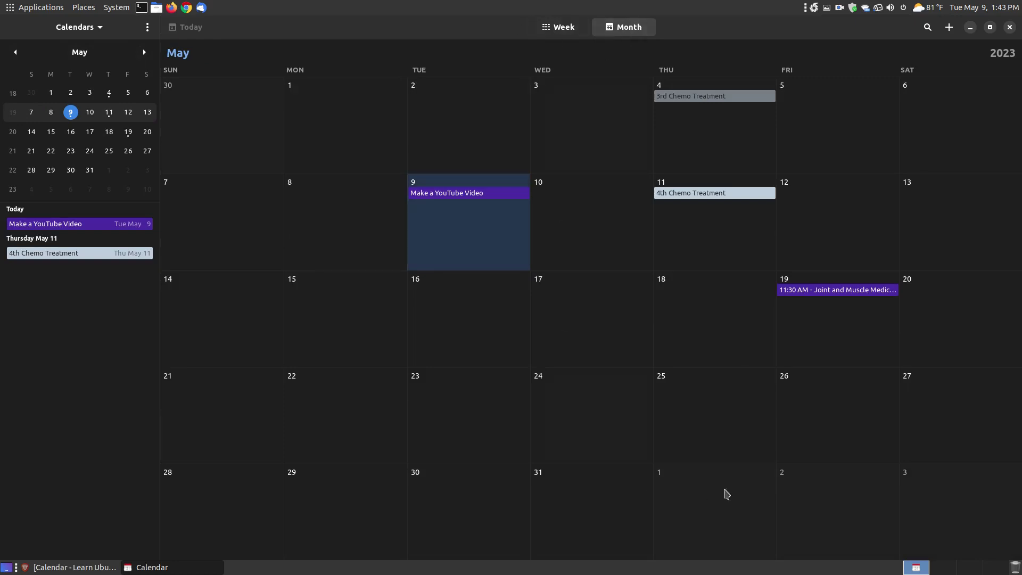
click(572, 33)
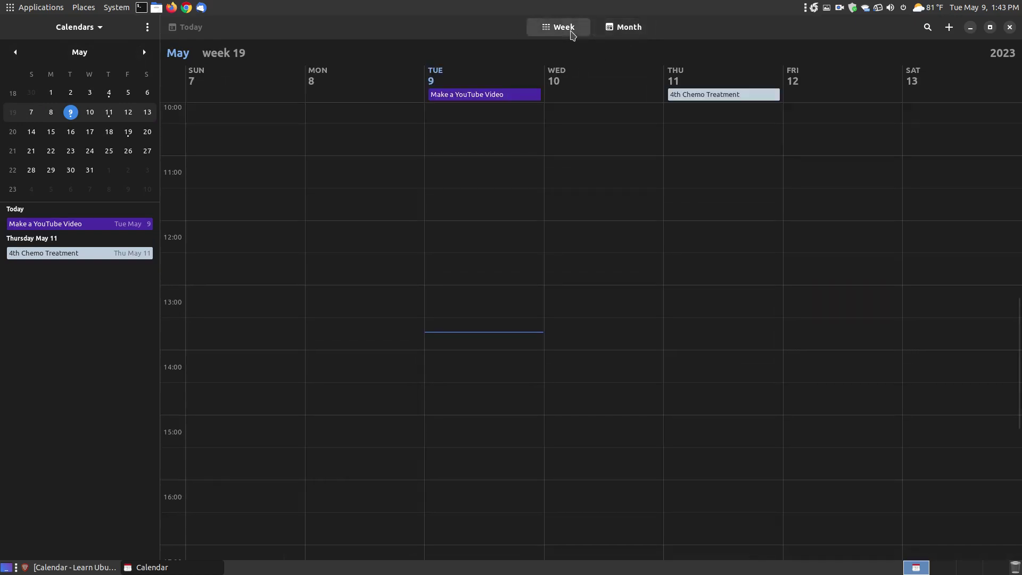
click(617, 29)
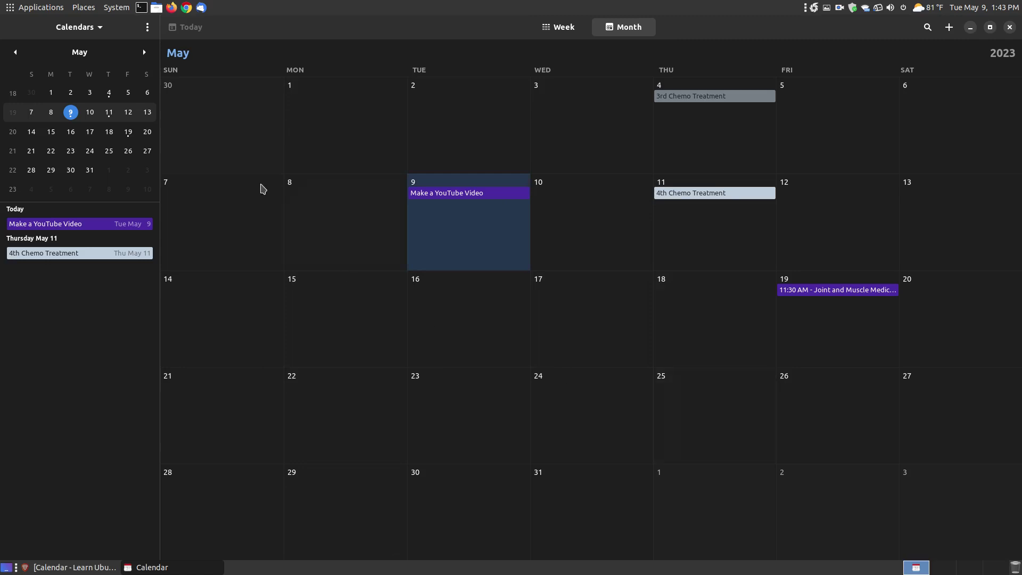
click(148, 29)
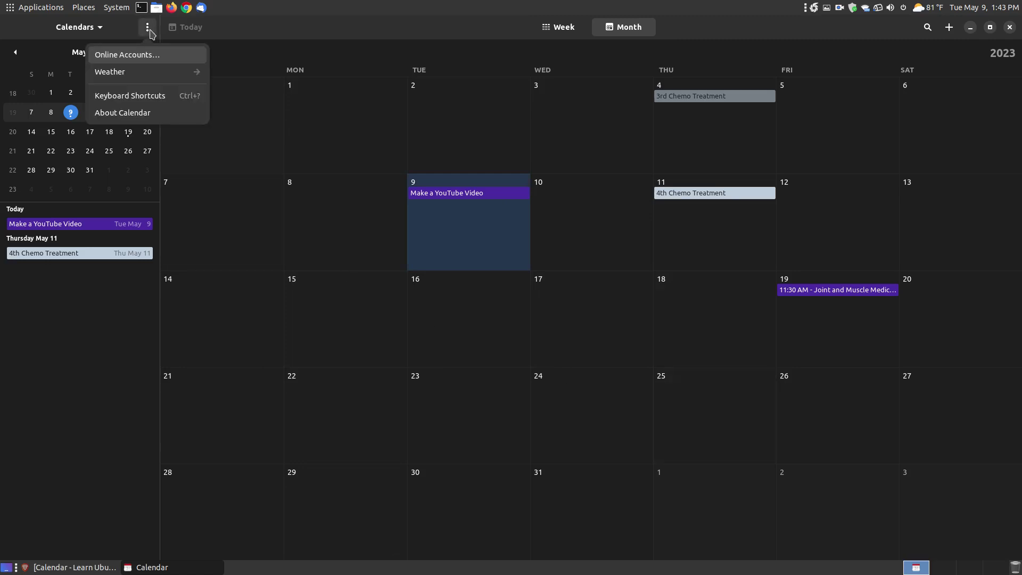
click(392, 32)
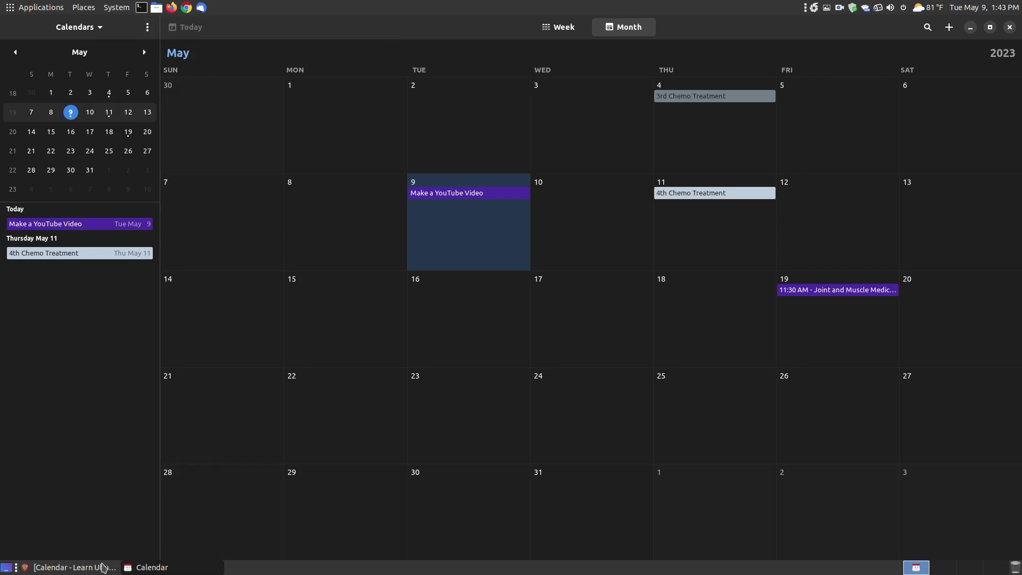
click(102, 568)
Read the Nextcloud 'Synchronizing with the GNOME desktop' guide, then return to the Calendar - Learn Ubuntu MATE tab
click(487, 368)
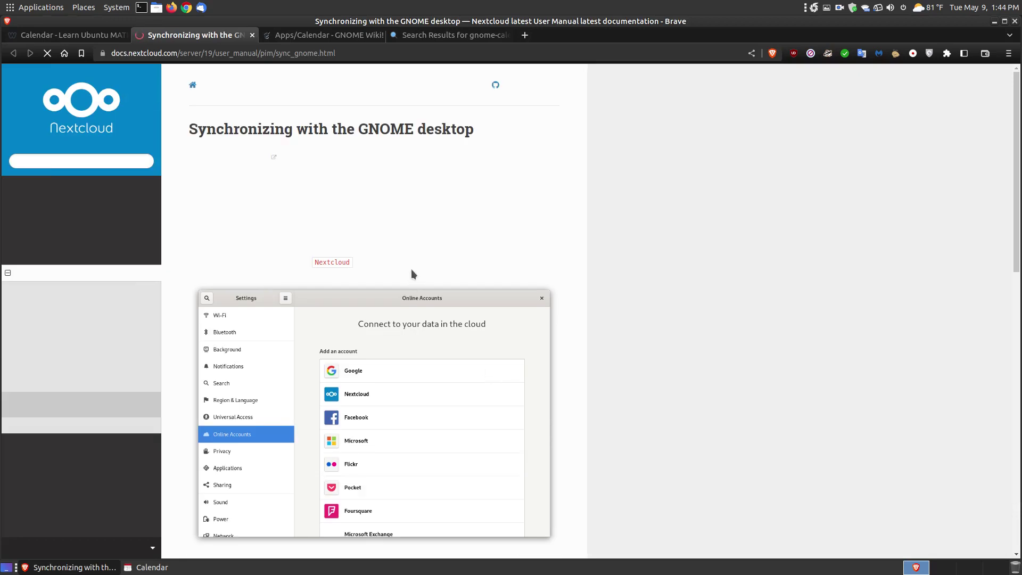
scroll(411, 244, down, 1)
scroll(410, 246, down, 12)
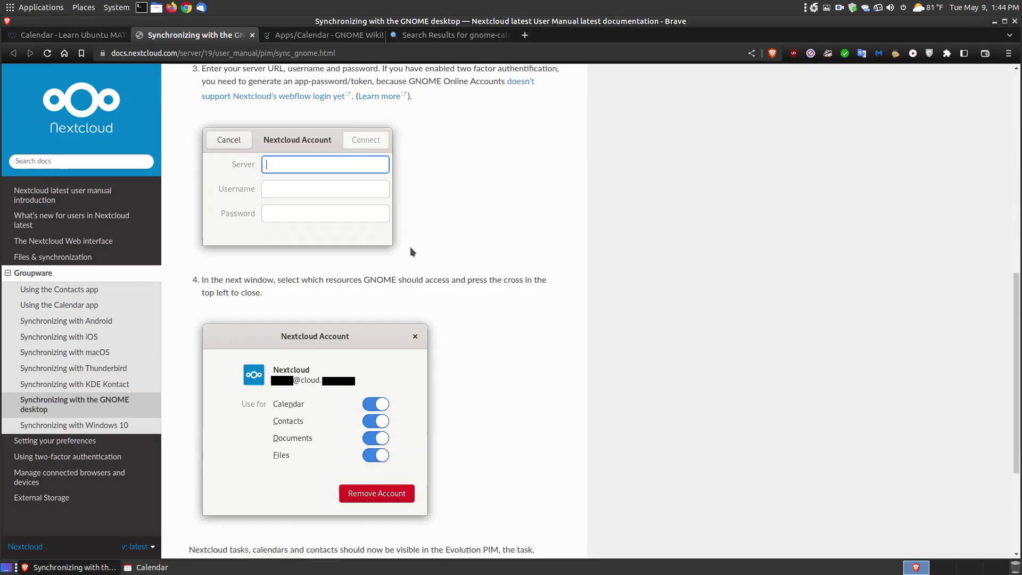
scroll(410, 250, up, 10)
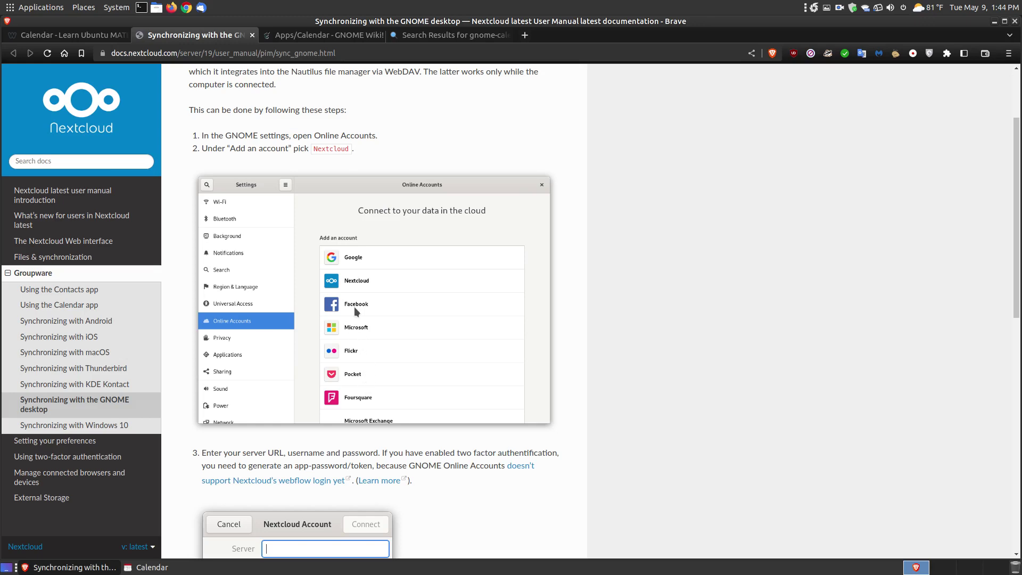
scroll(481, 394, down, 1)
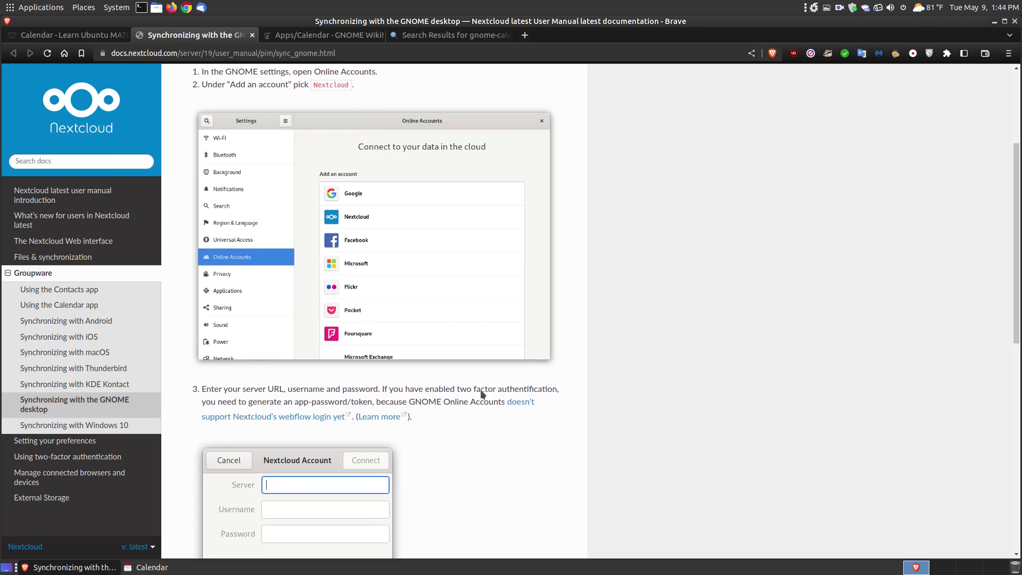
click(80, 35)
Minimize Brave and close GNOME Calendar, leaving the MATE desktop visible
click(994, 22)
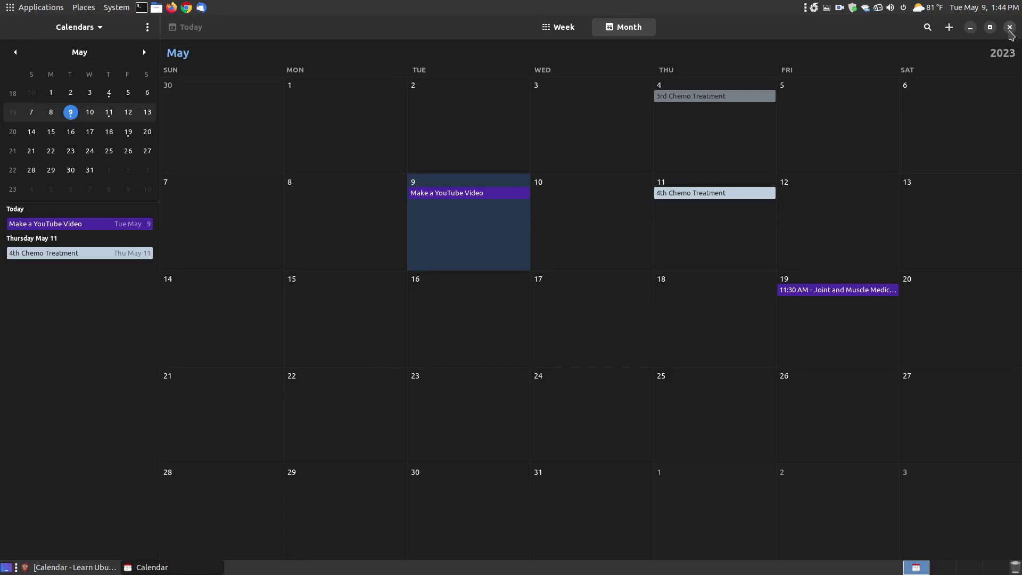
click(1010, 27)
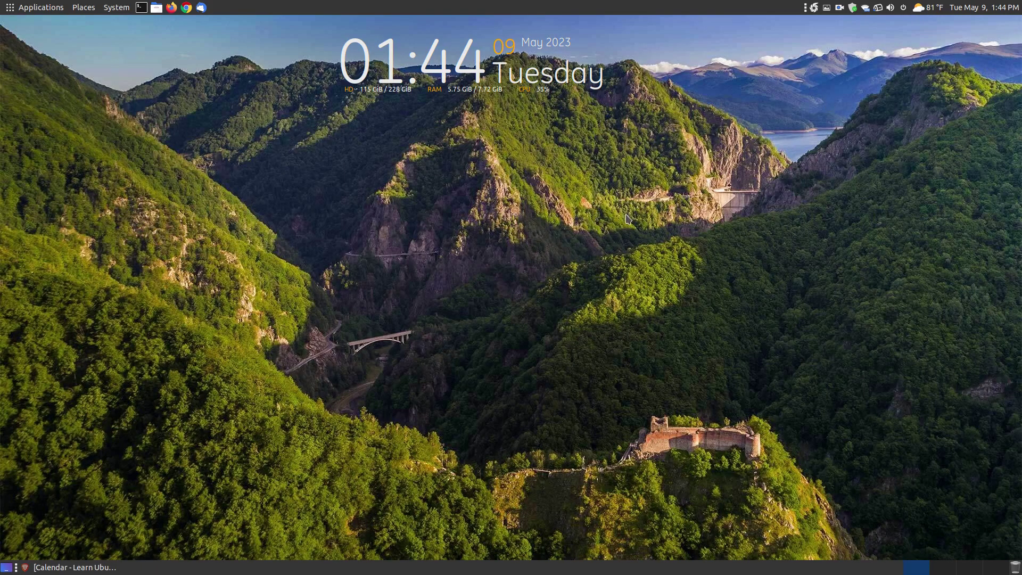